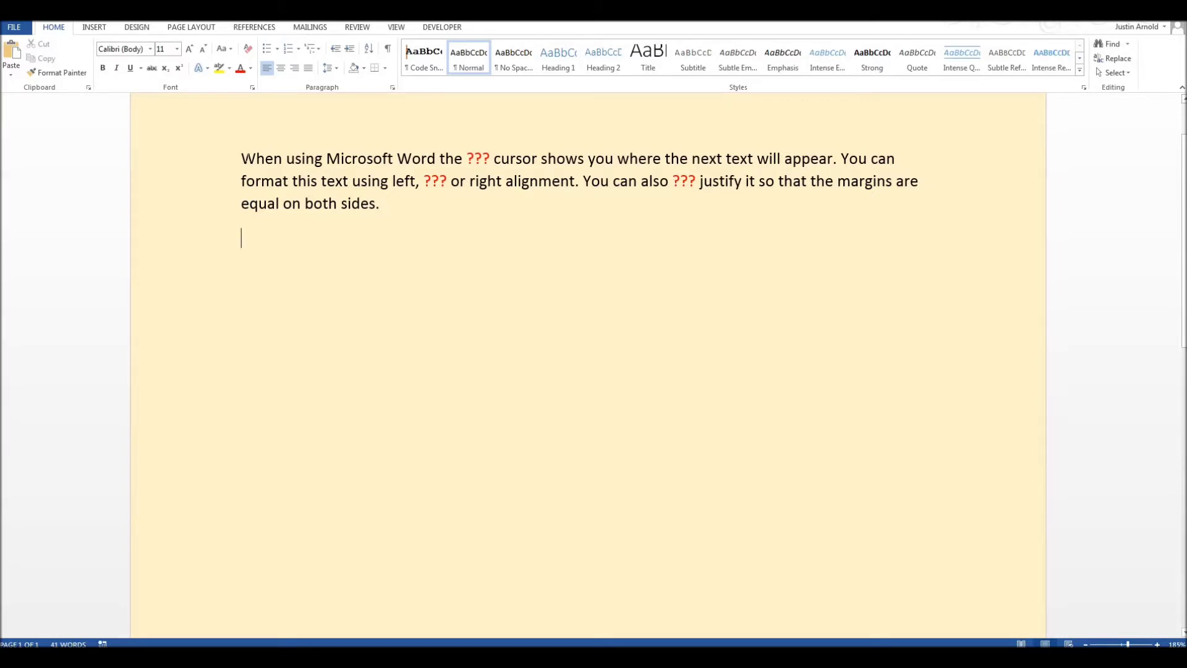
Fill the first red ??? blank with 'text' from its drop-down list
click(240, 158)
click(484, 157)
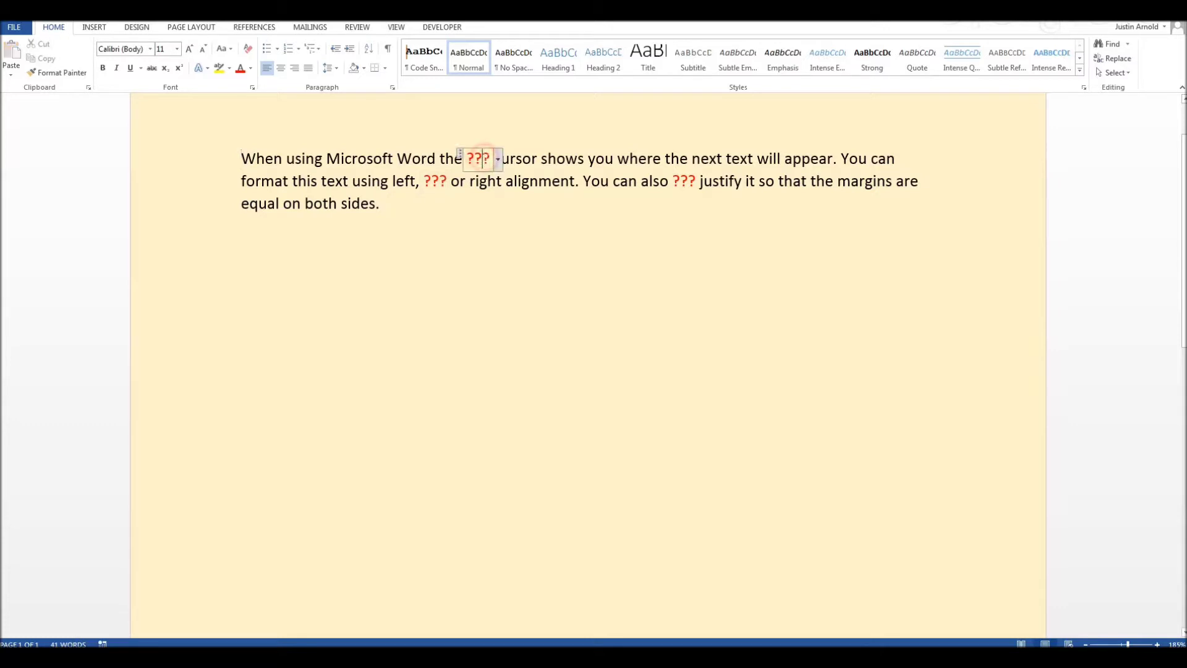
click(497, 164)
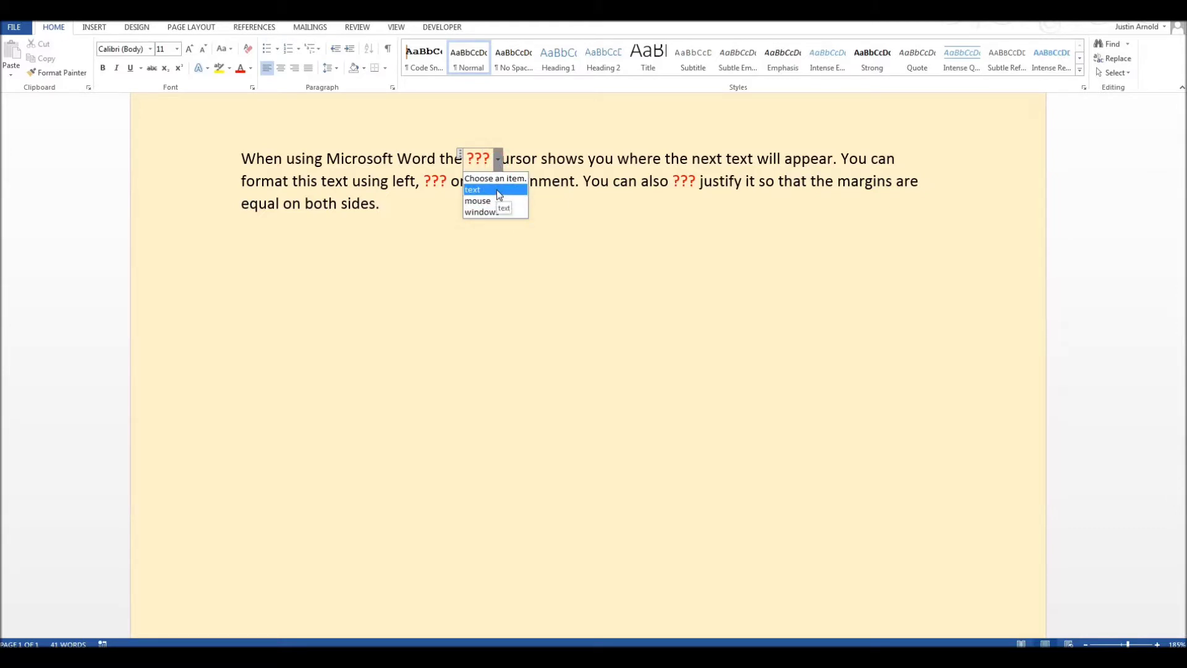
click(496, 189)
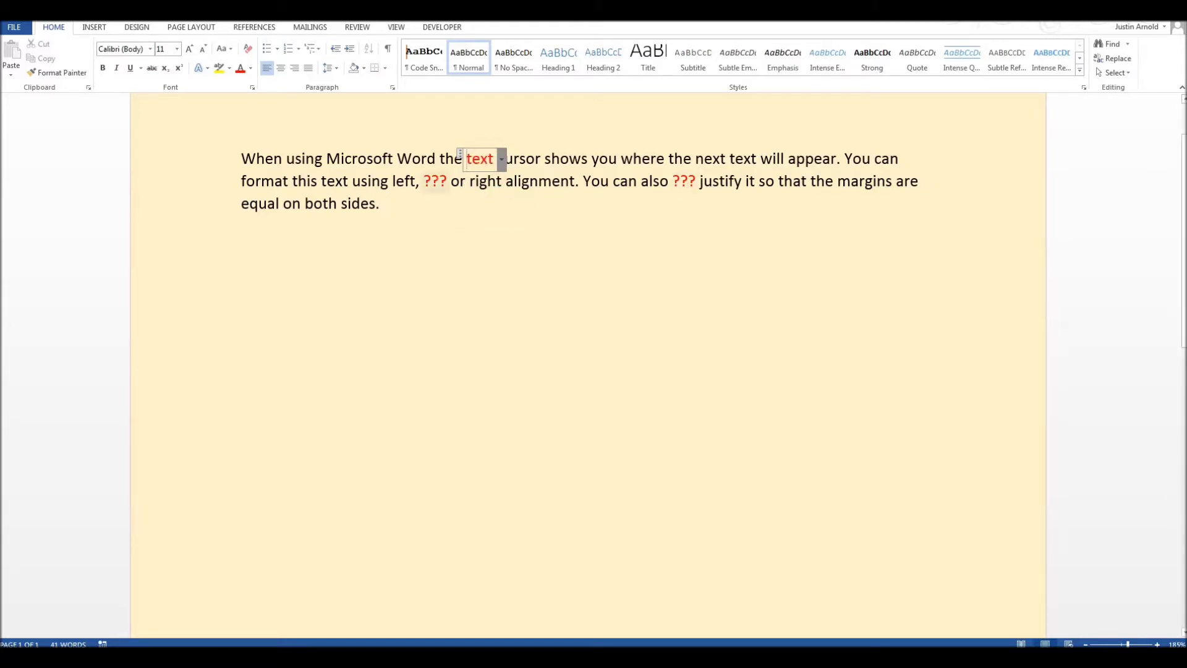
Fill the second and third blanks with 'centre' and 'fully'
click(435, 185)
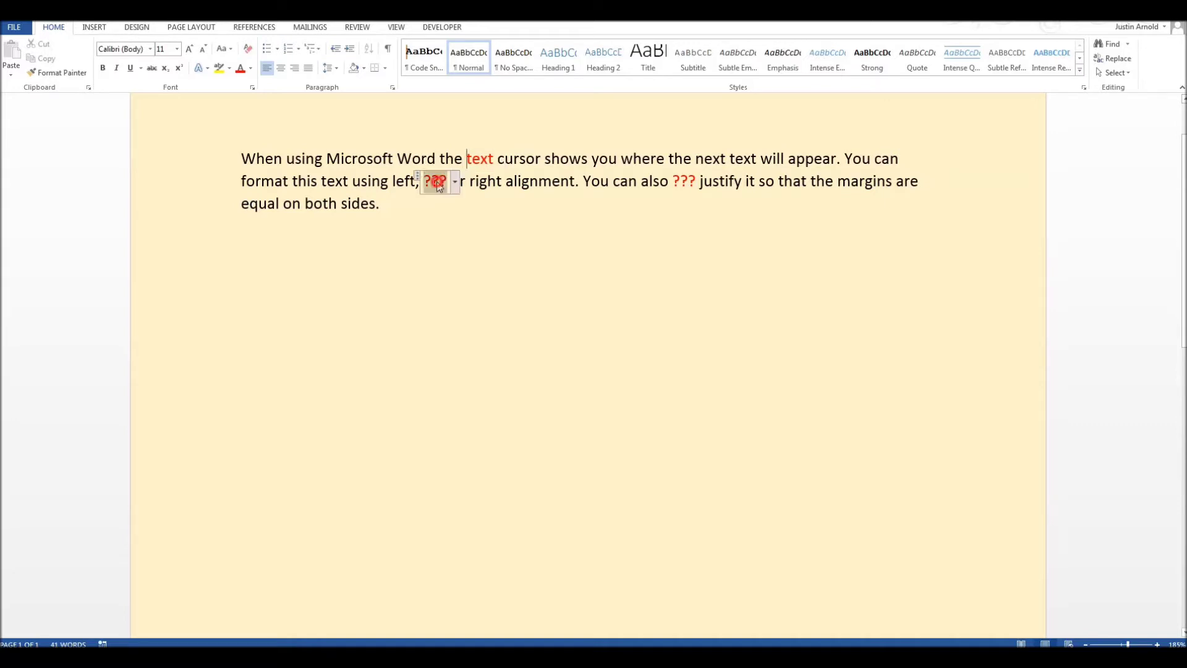
click(456, 181)
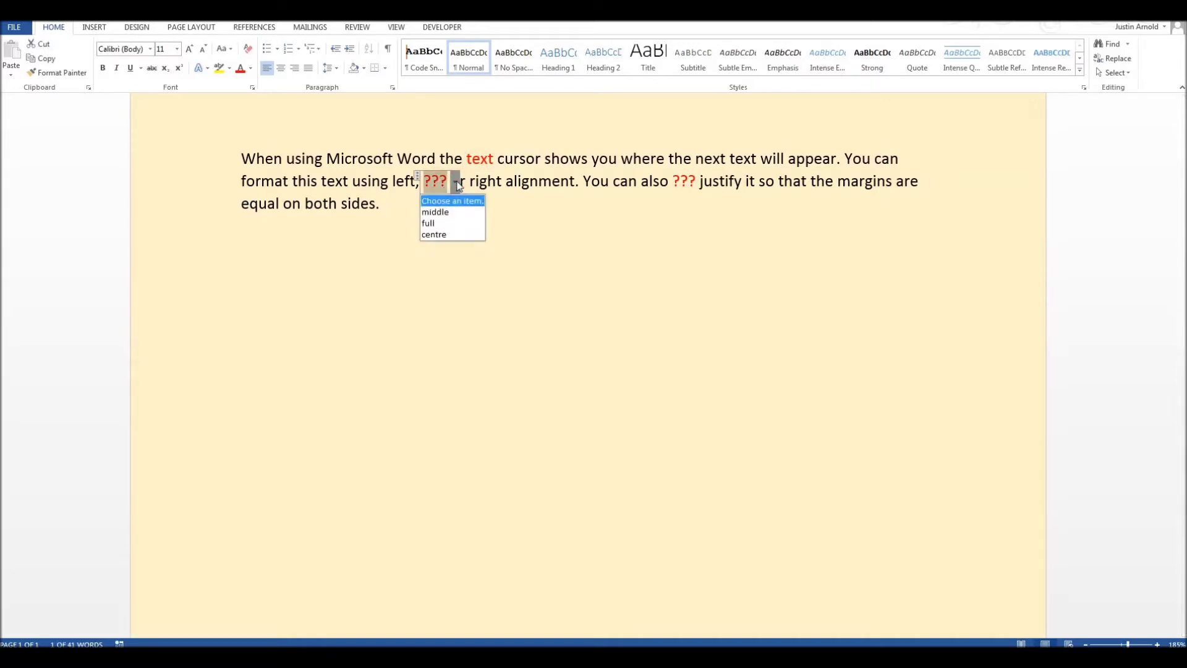
click(448, 234)
click(705, 181)
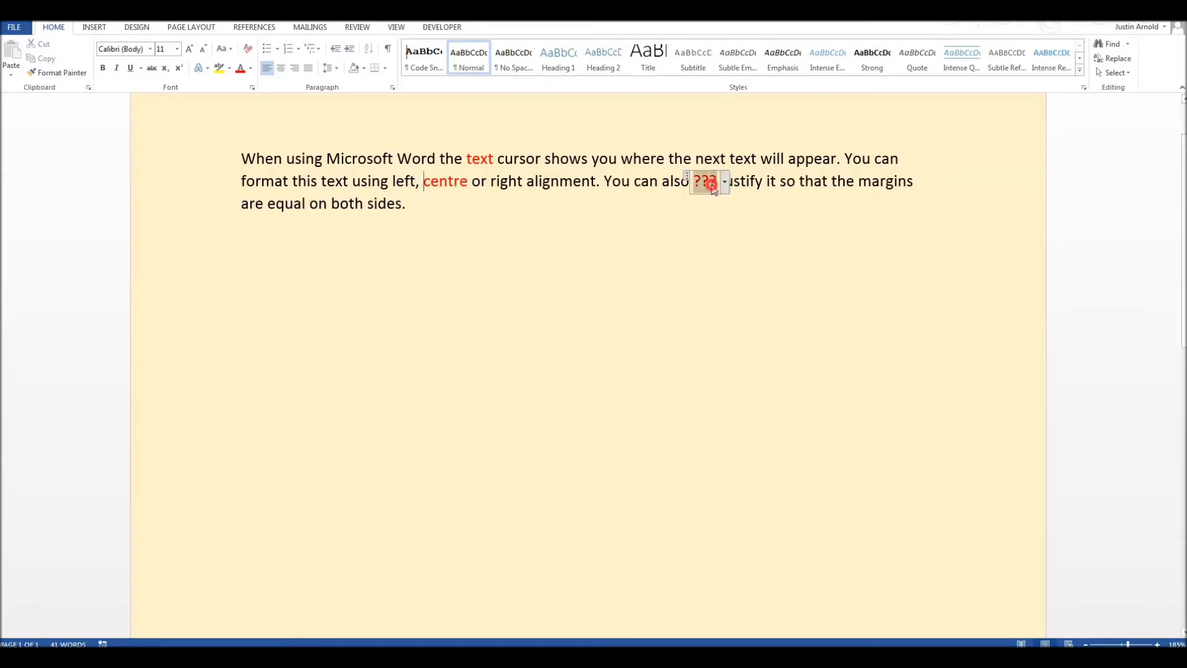
click(726, 183)
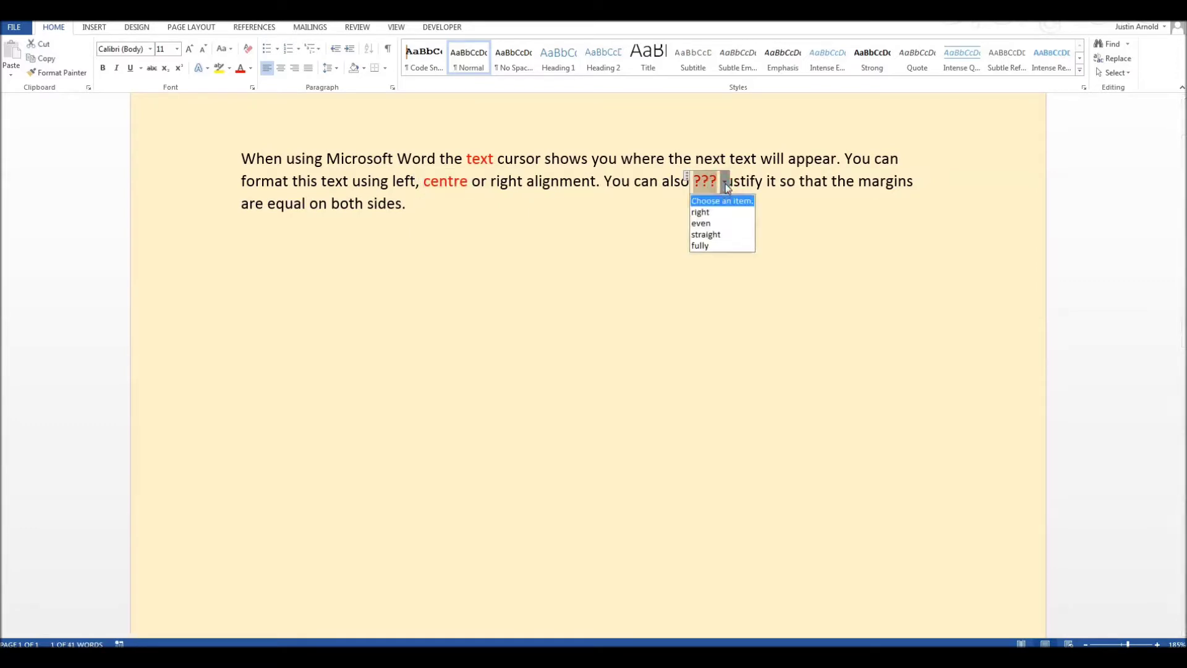
click(710, 245)
click(654, 260)
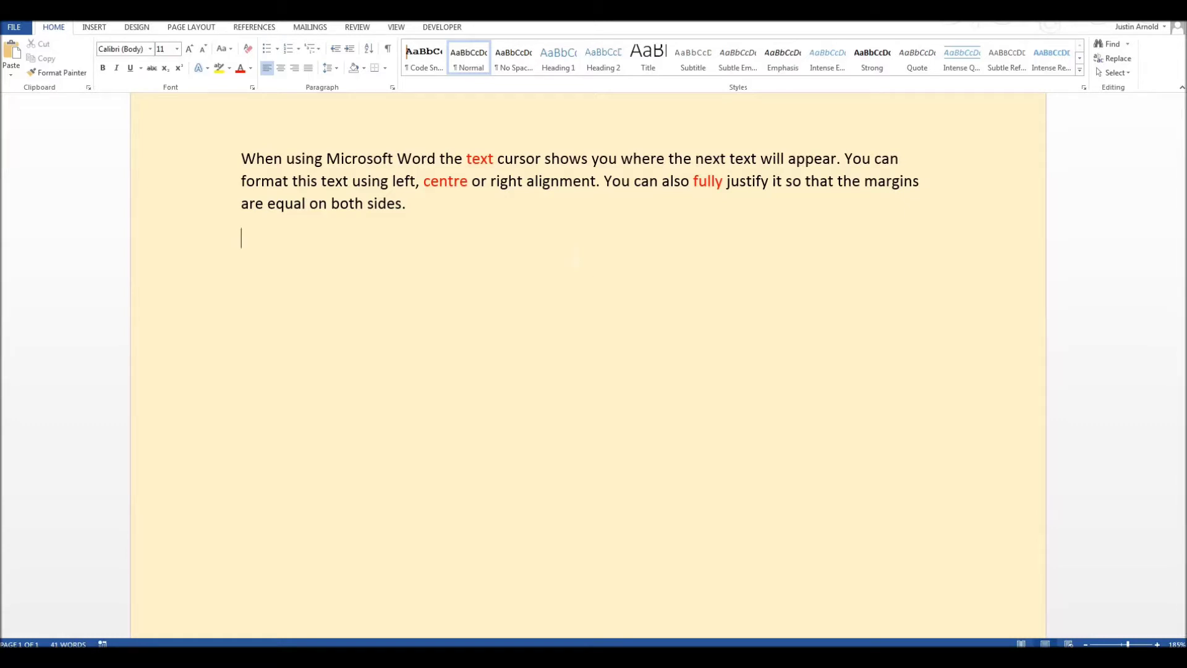
Change the second blank's answer from 'centre' to 'full'
click(439, 181)
click(478, 185)
click(455, 222)
click(503, 225)
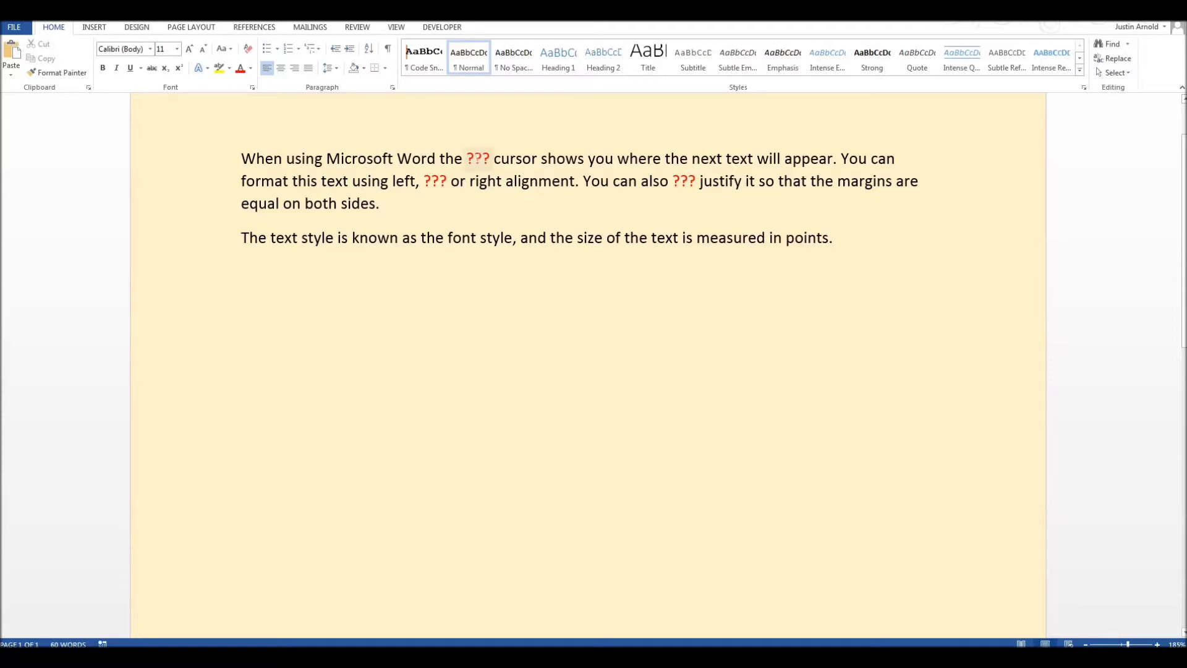
Select the first red ??? blank before 'cursor'
click(478, 161)
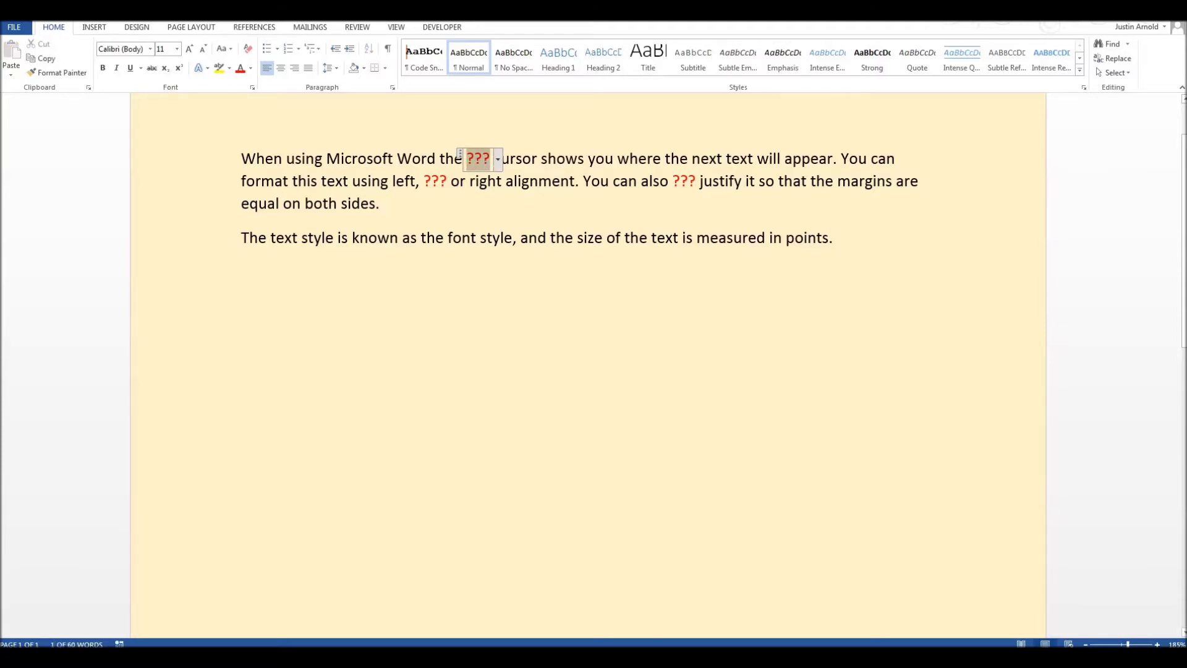
Fill the first two blanks with 'text' and 'centre' from their drop-down lists
click(498, 162)
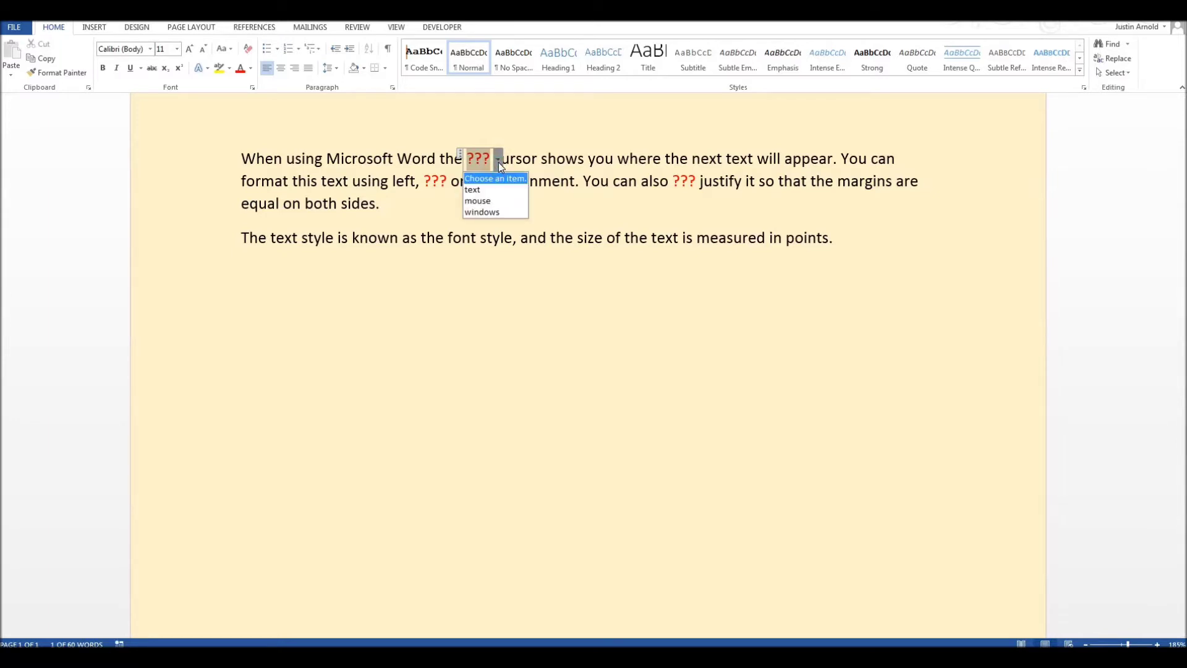
click(482, 190)
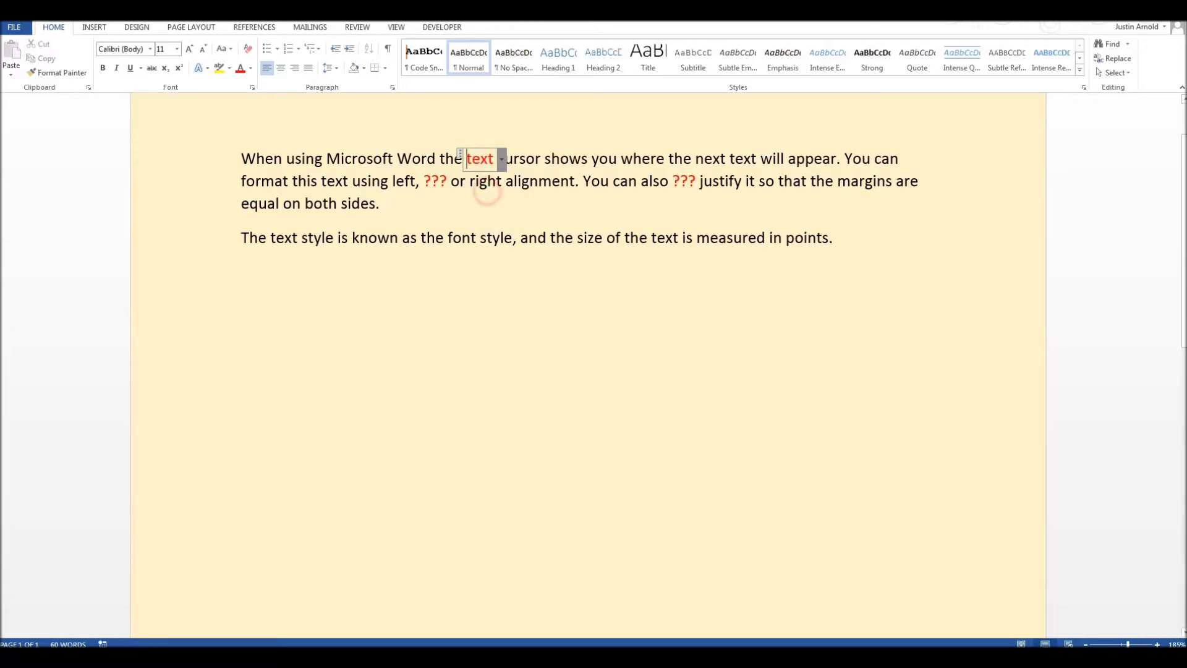
click(517, 238)
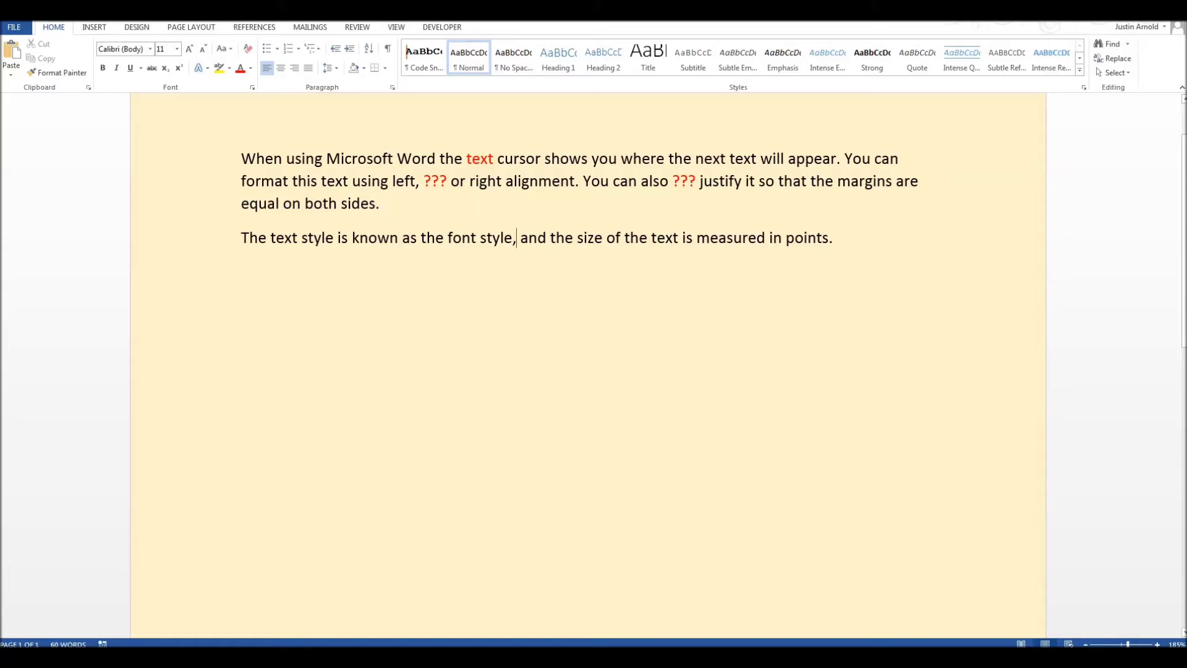
click(435, 181)
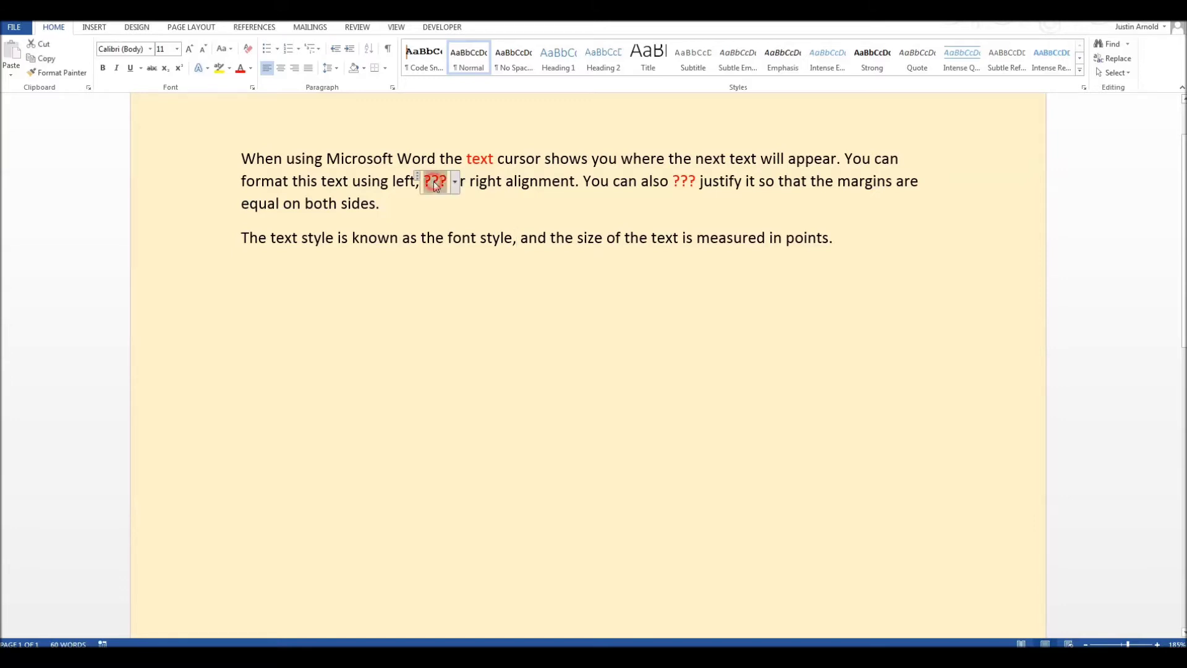
click(455, 181)
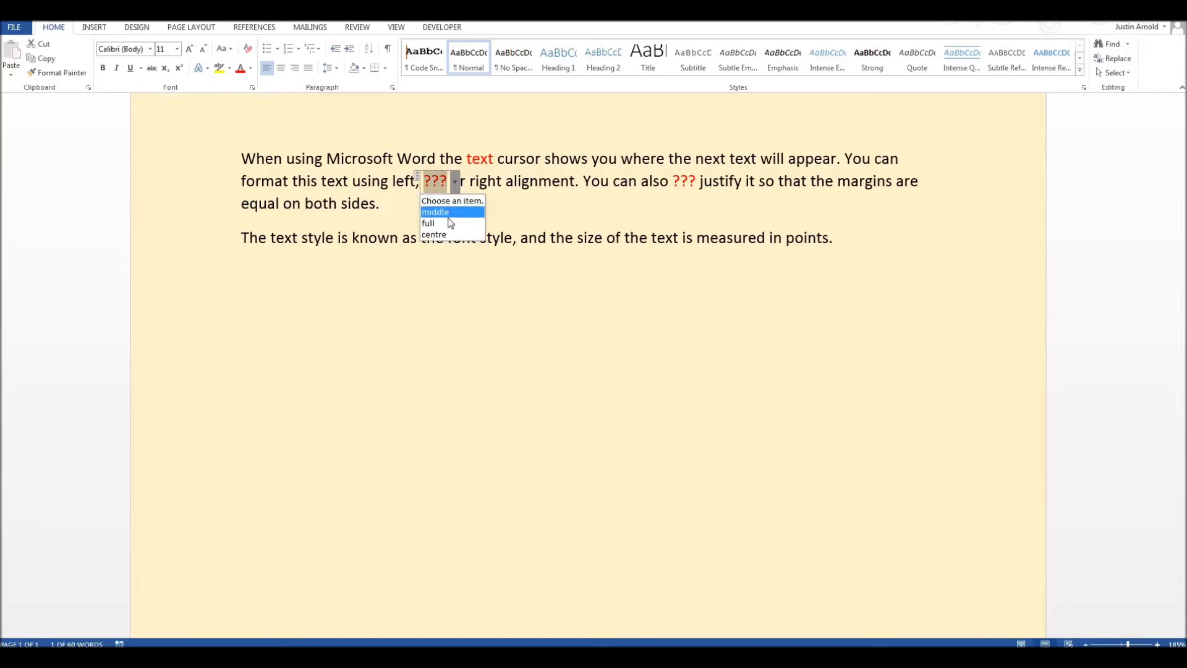
click(434, 235)
click(509, 213)
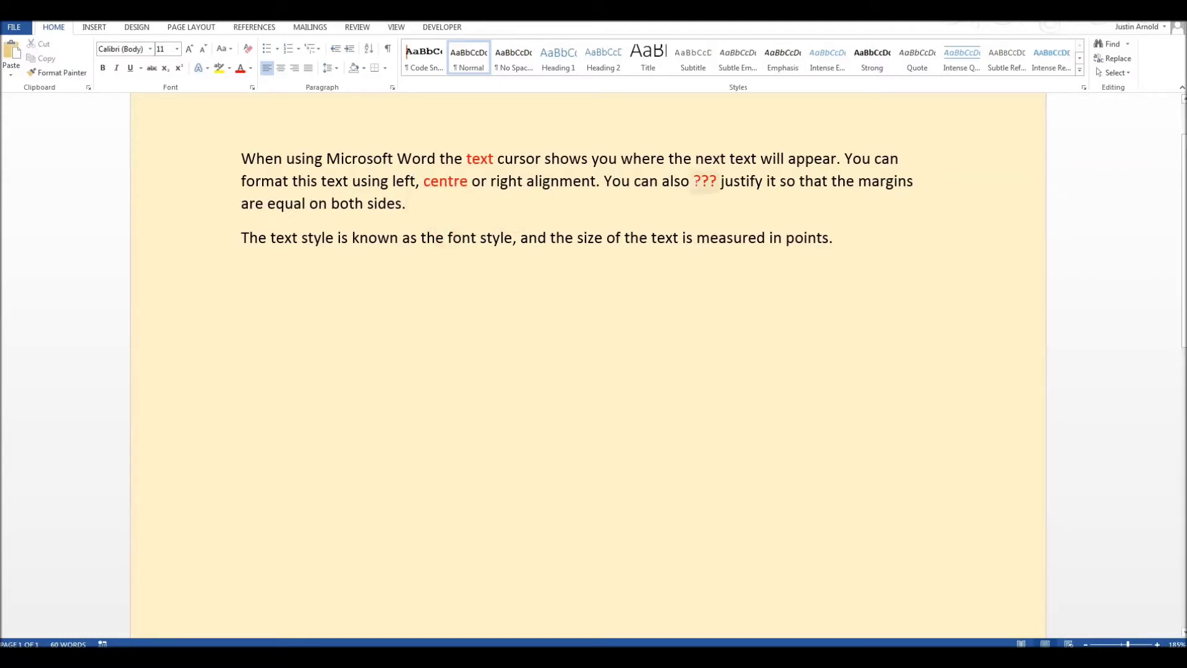
Set the third blank to 'fully', then change it to 'even'
click(711, 182)
click(725, 184)
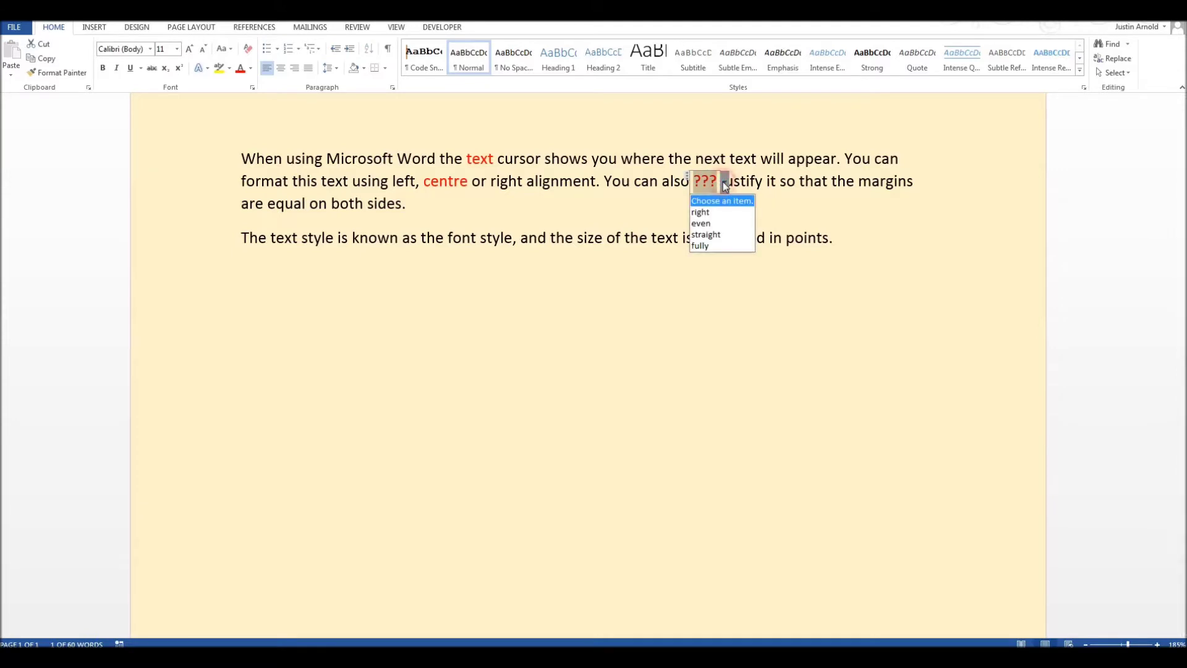
click(710, 245)
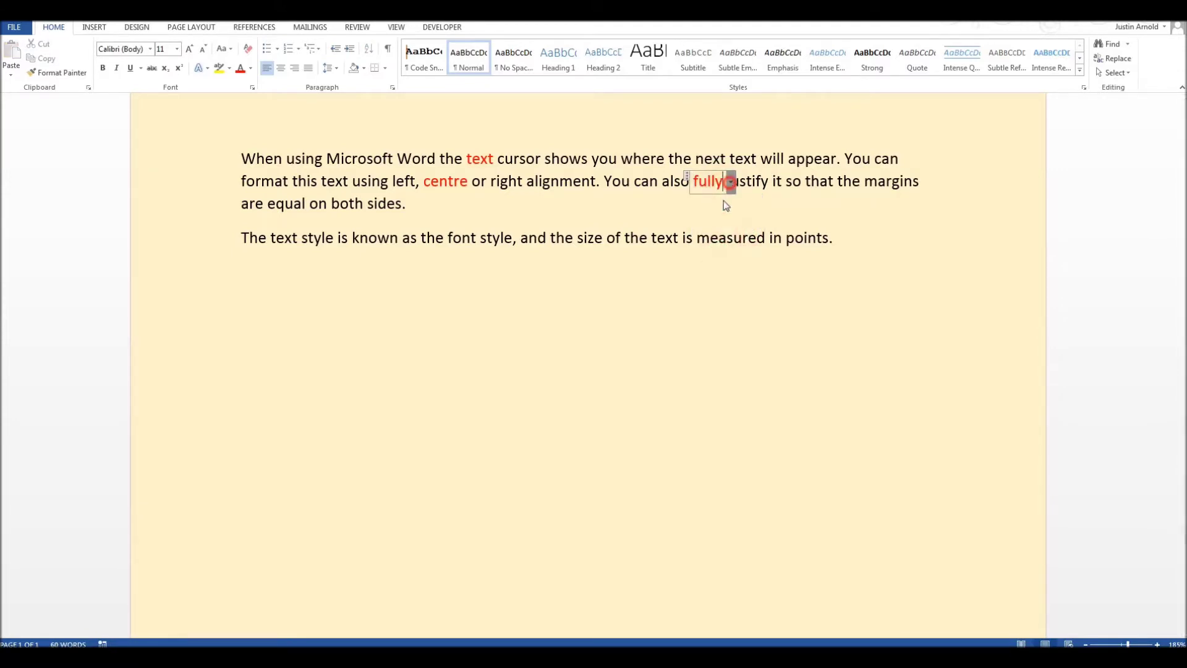
click(731, 183)
click(714, 223)
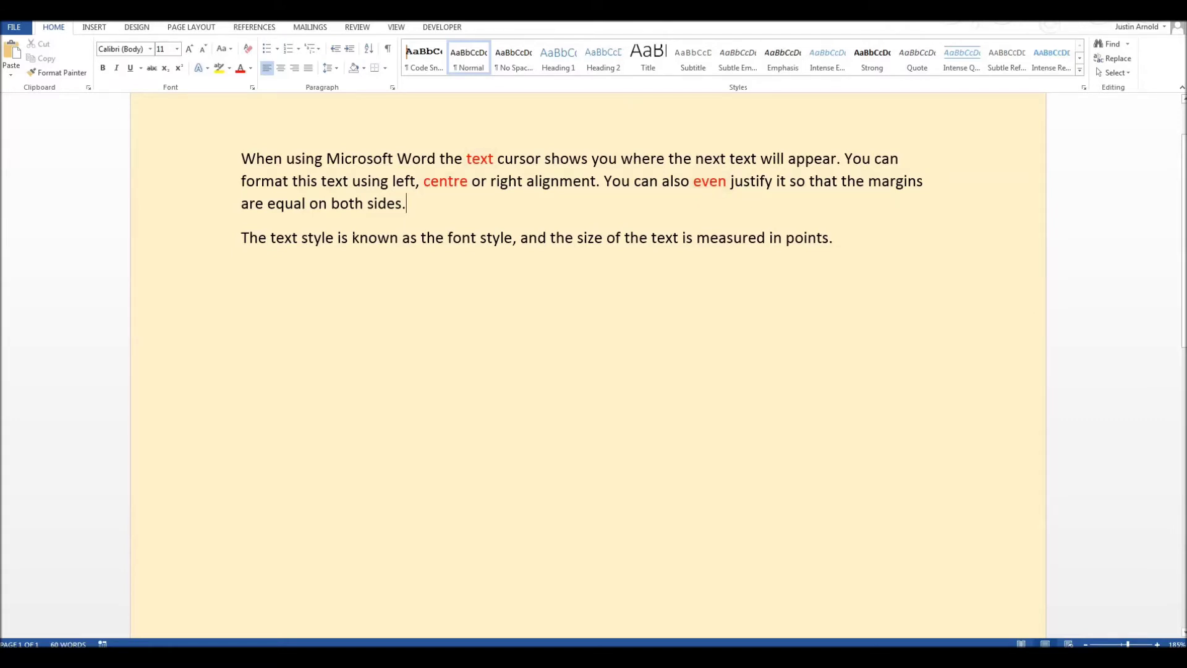
click(243, 237)
click(442, 28)
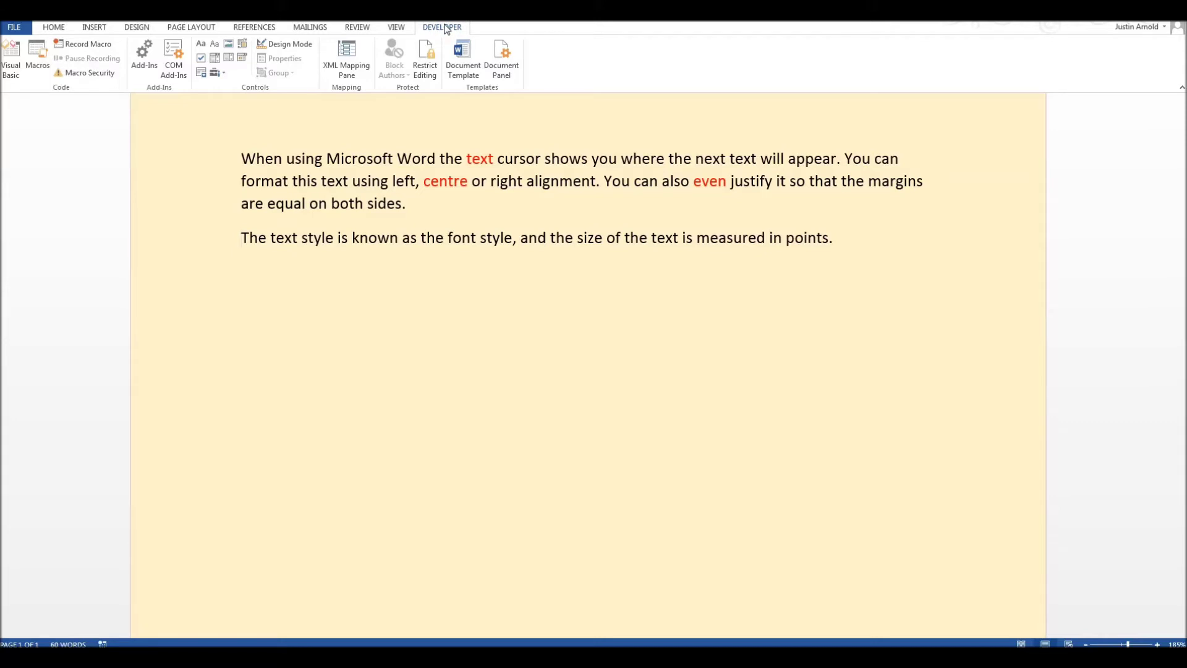
click(50, 29)
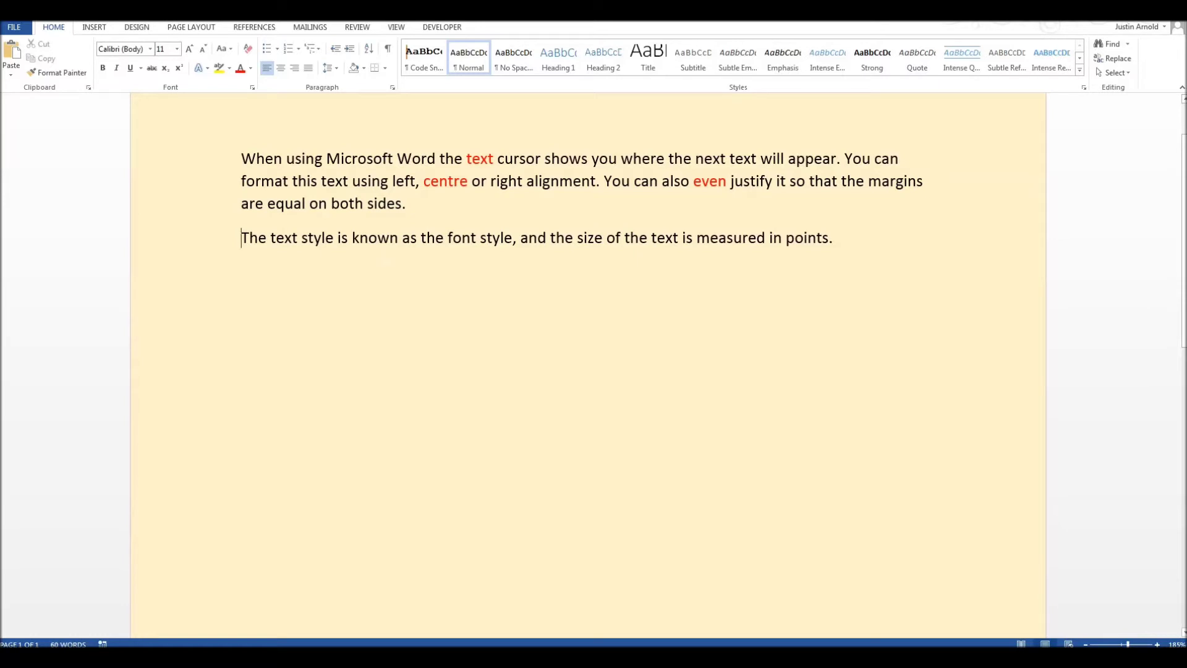
click(441, 28)
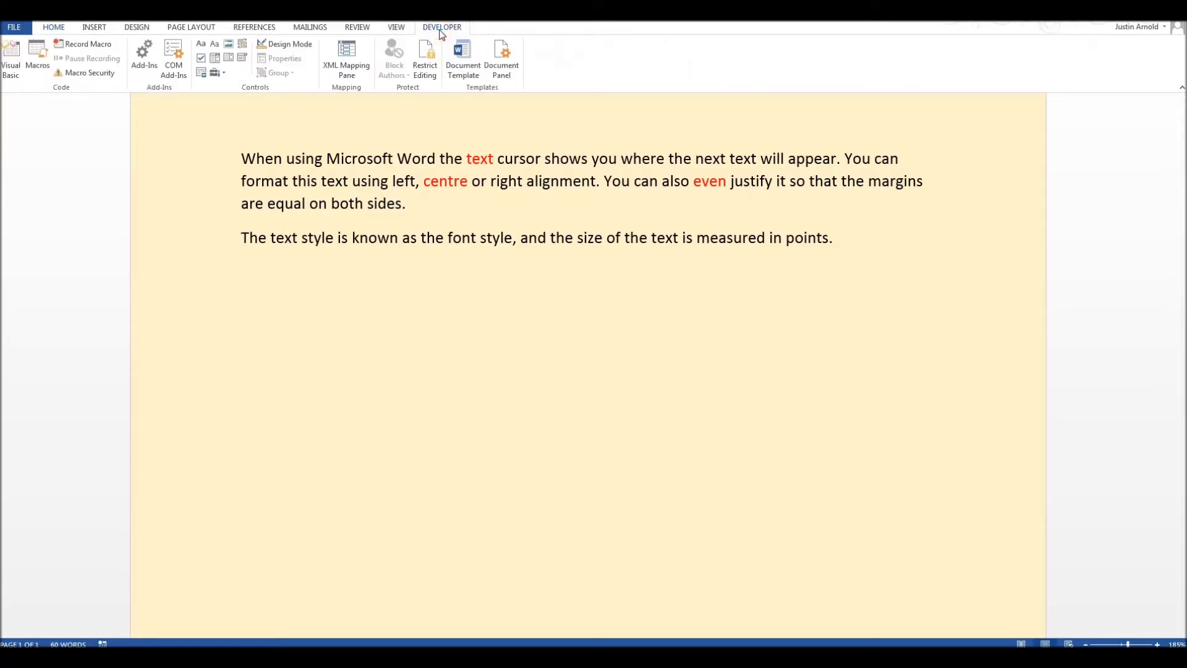
click(44, 29)
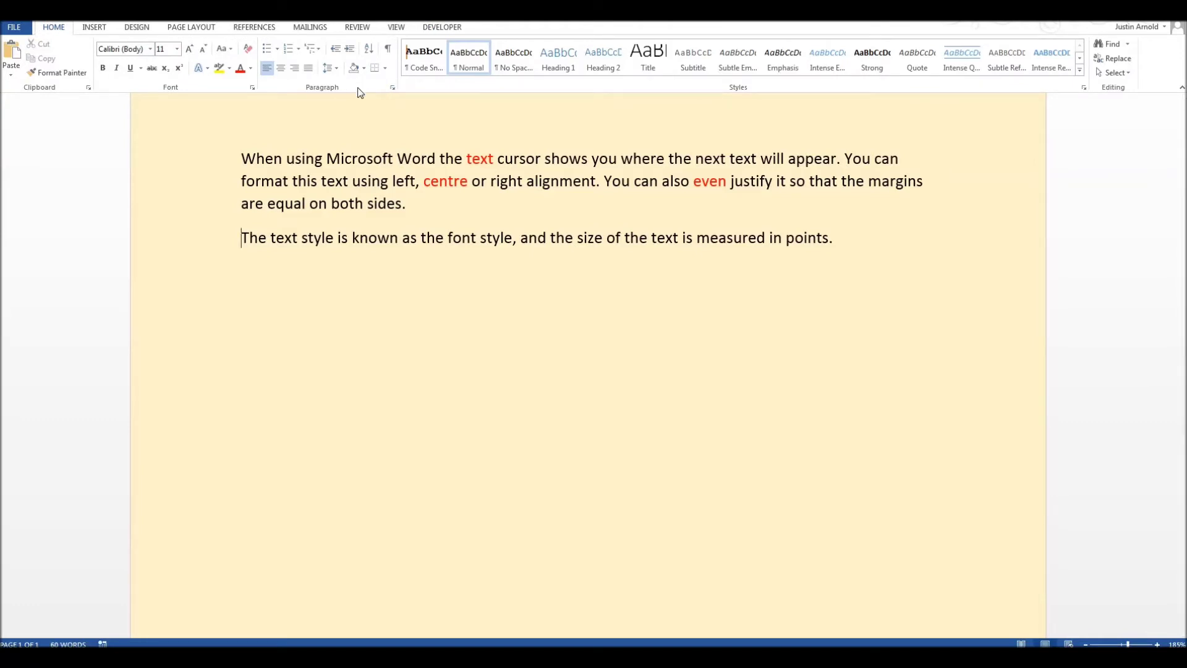
right_click(226, 88)
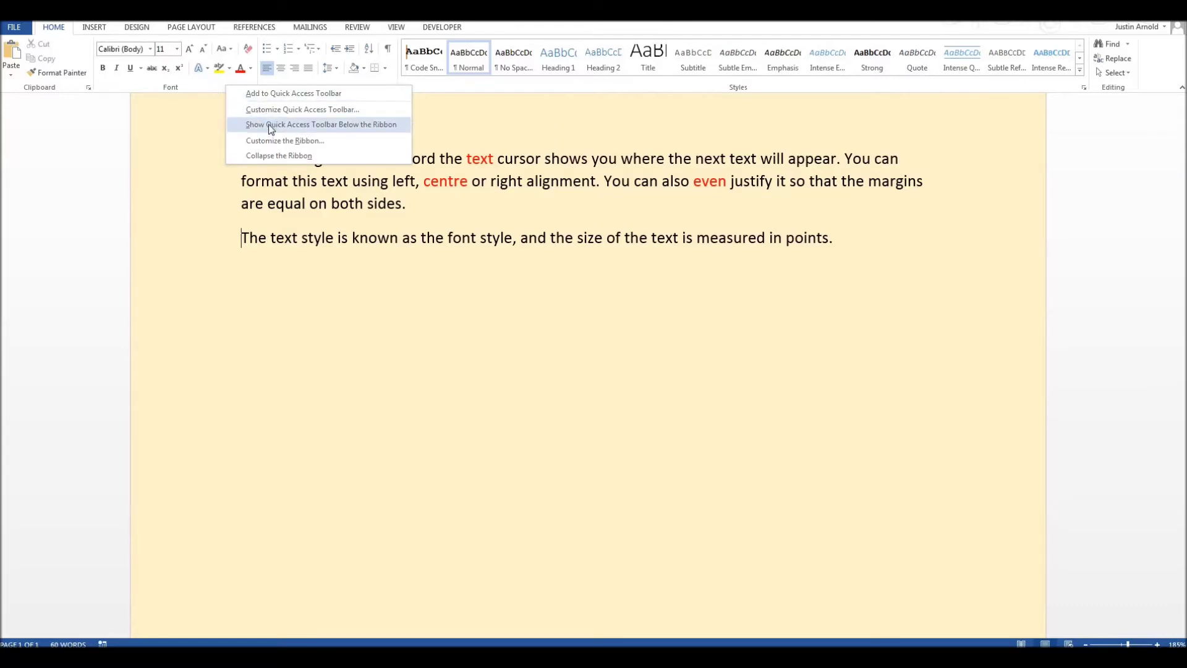
click(323, 140)
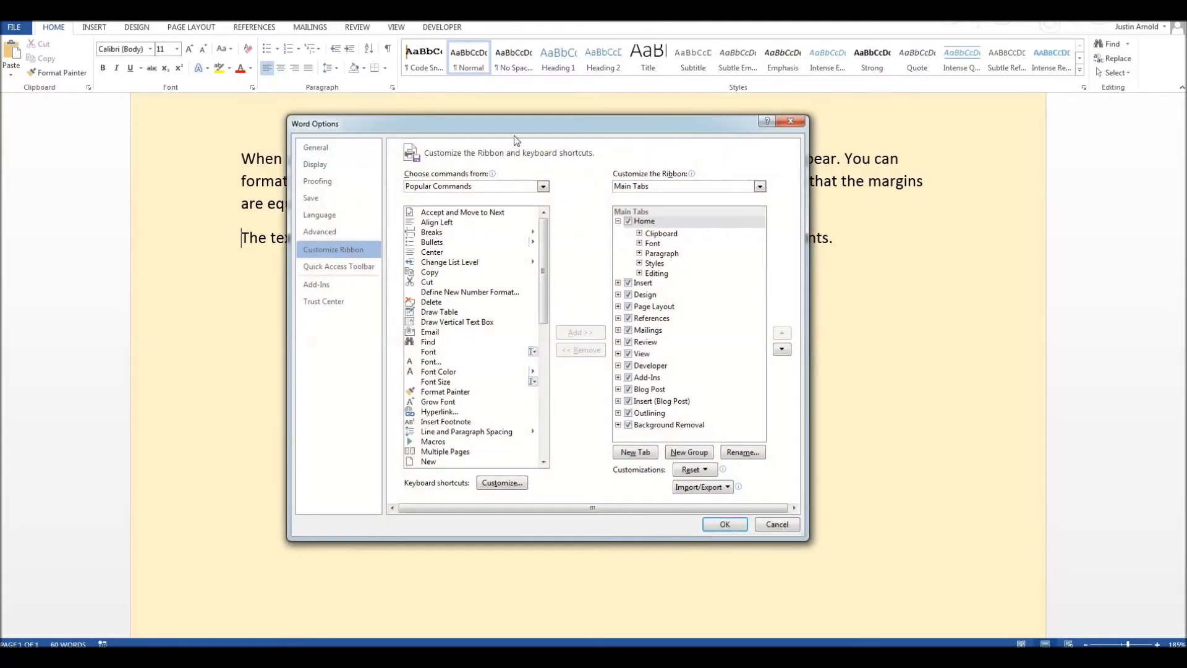
drag(525, 125, 524, 120)
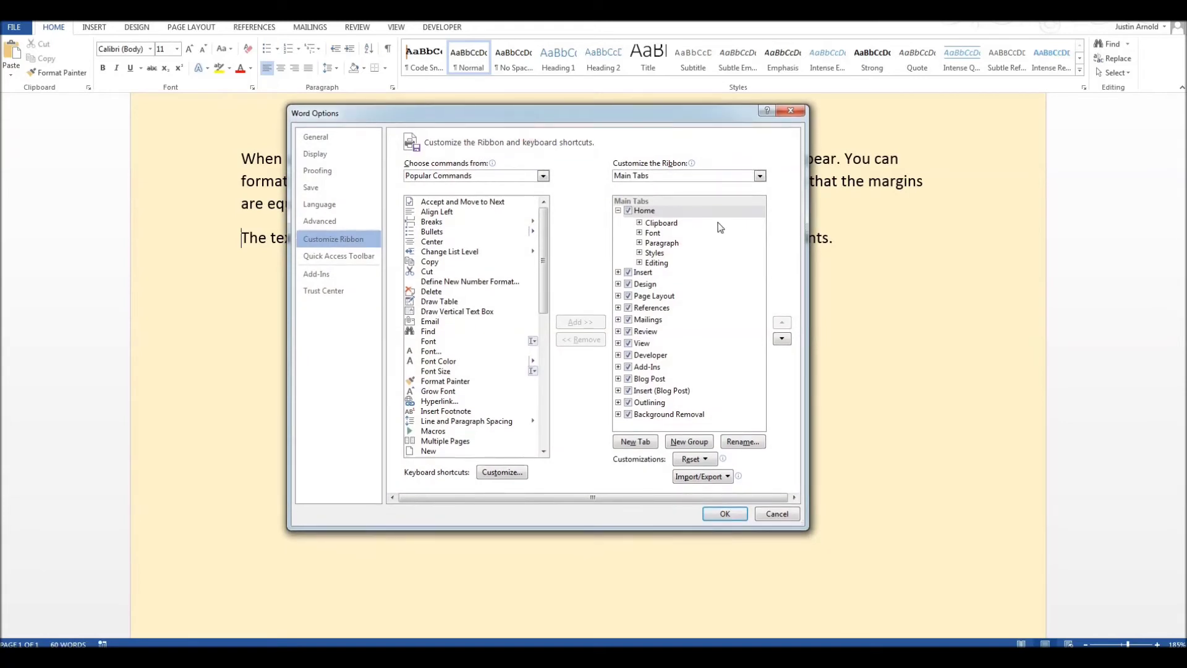
click(629, 357)
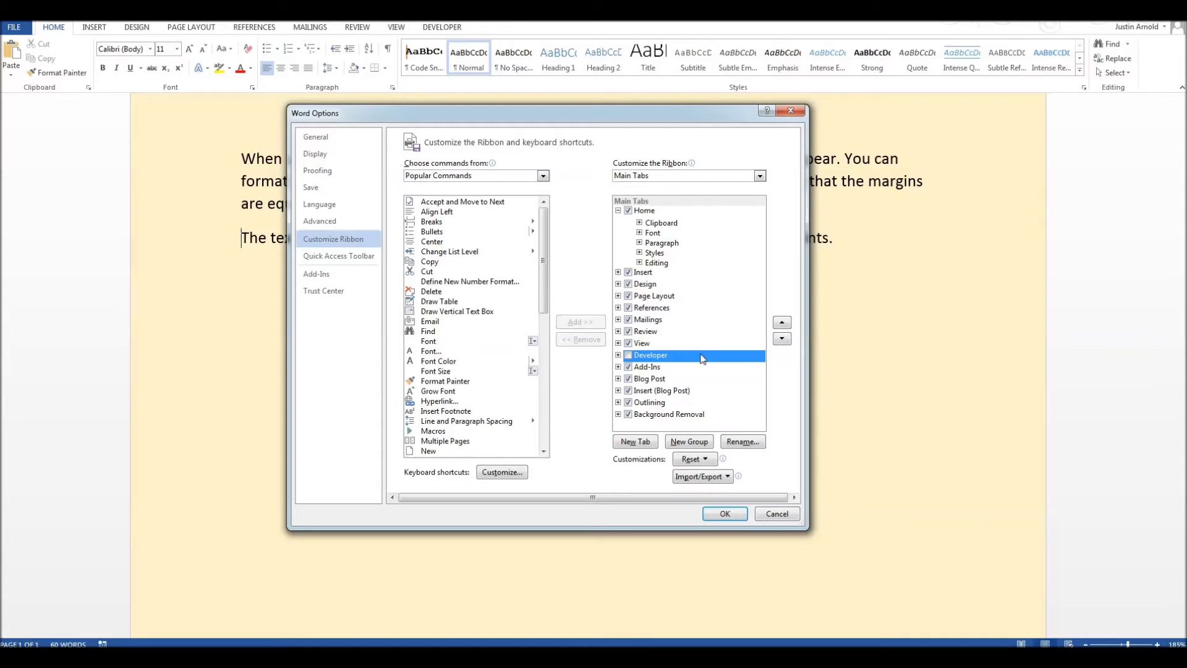
click(628, 356)
click(717, 513)
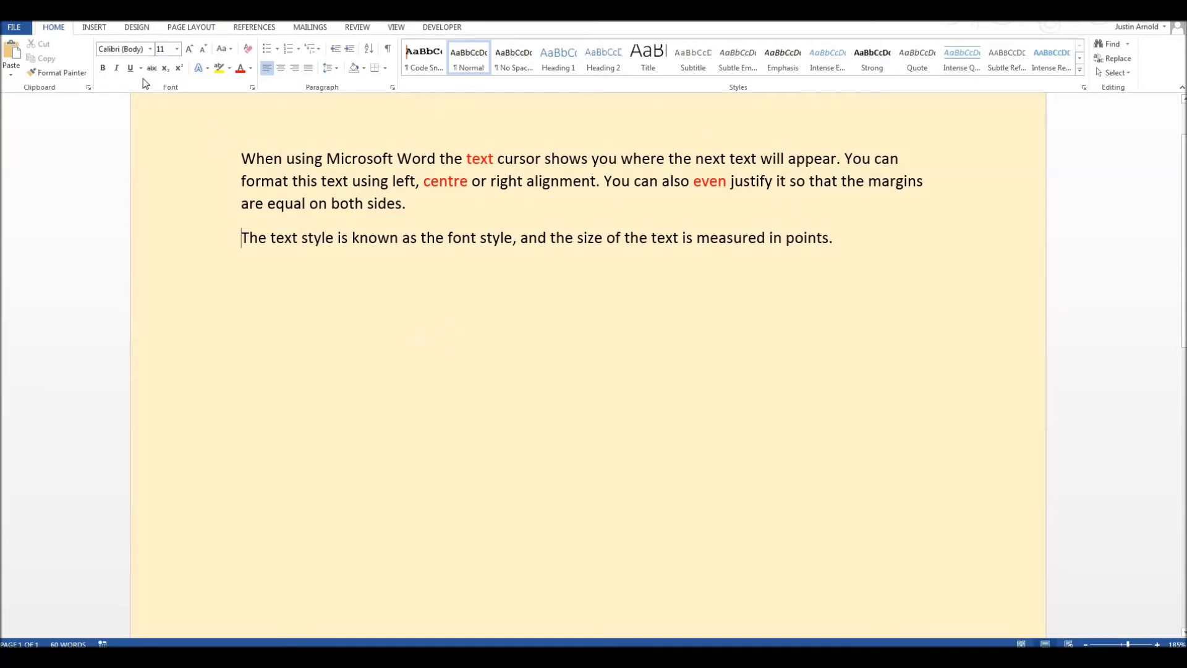
Enable the Developer tab under Word Options' ribbon customisation and show its tools
click(13, 28)
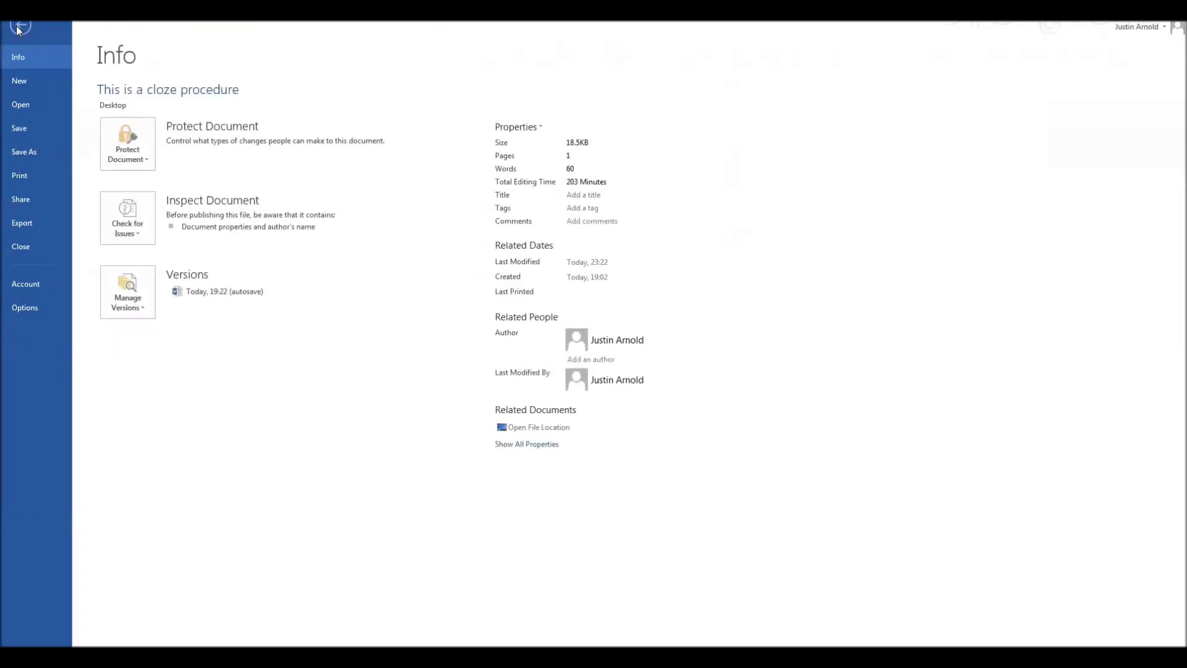
click(29, 309)
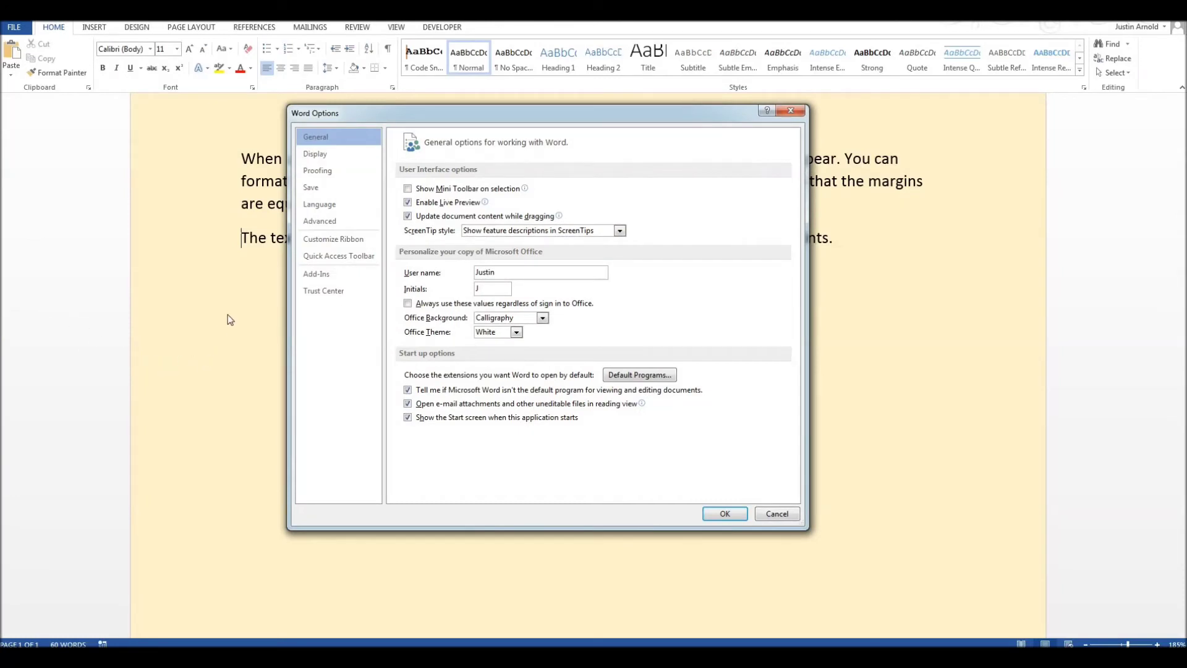
click(344, 241)
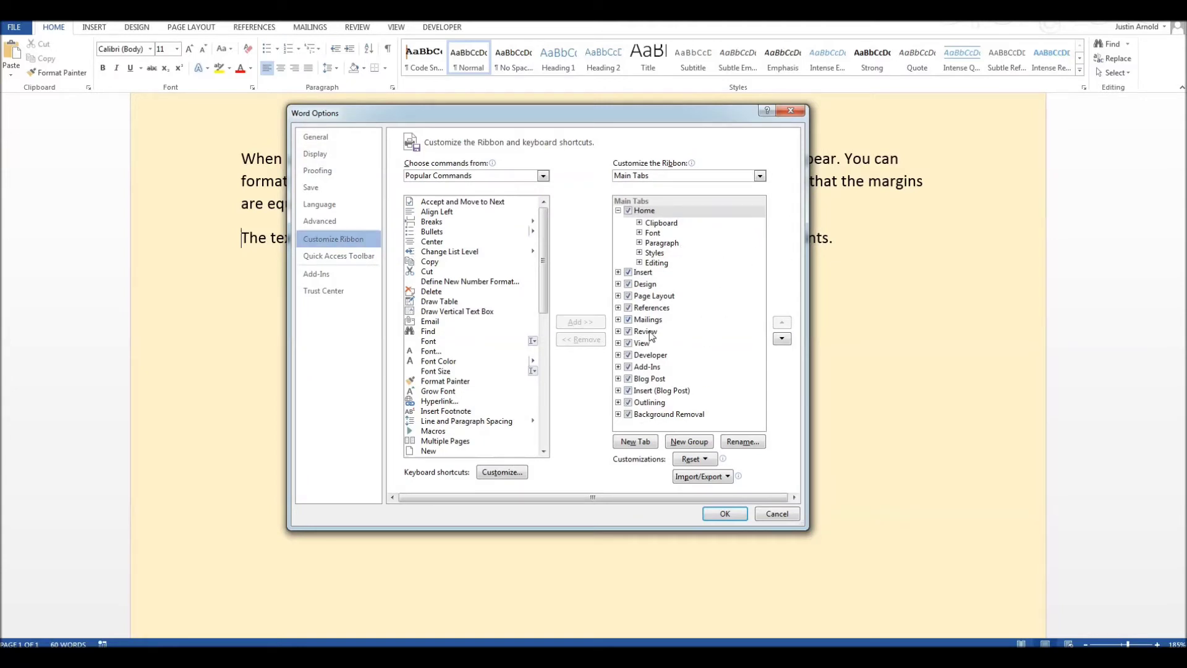
click(635, 356)
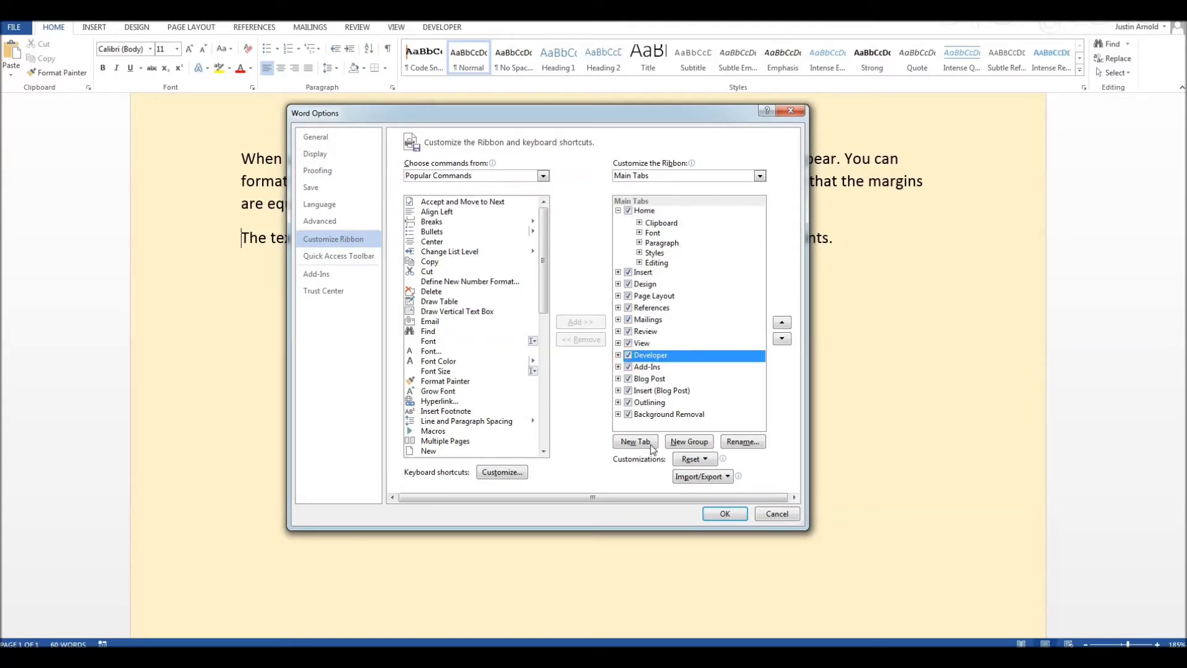
click(724, 513)
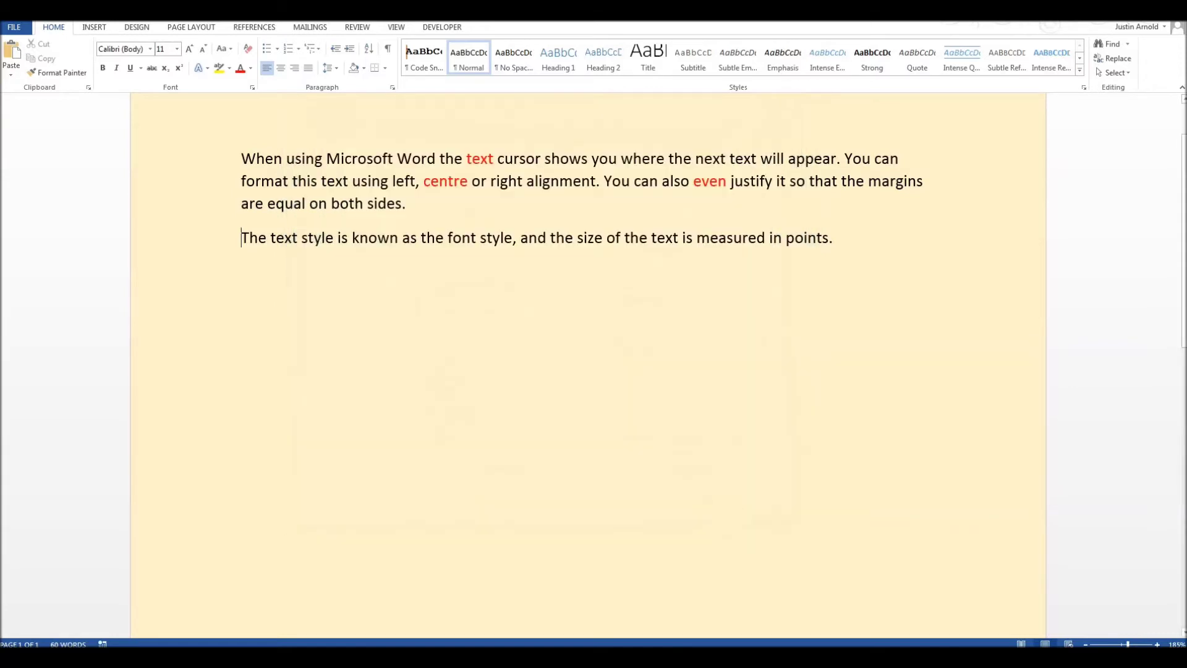
click(684, 304)
Wrap 'font' in the second paragraph in a Drop-Down List content control and open Properties
click(444, 28)
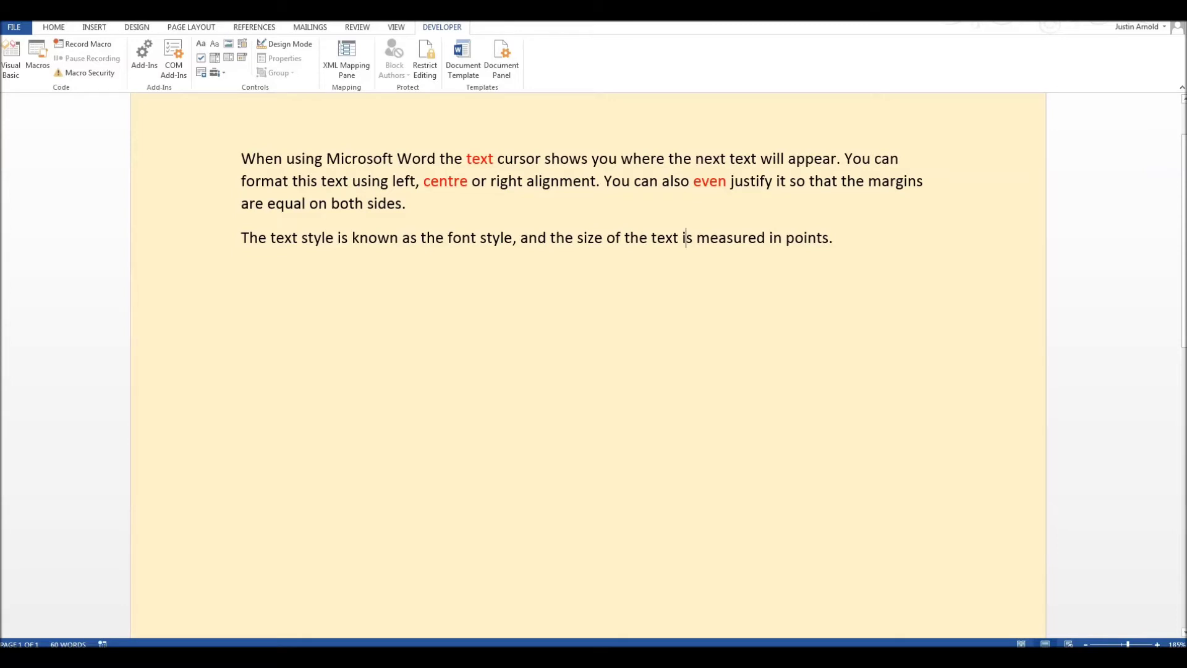
click(458, 237)
double_click(458, 238)
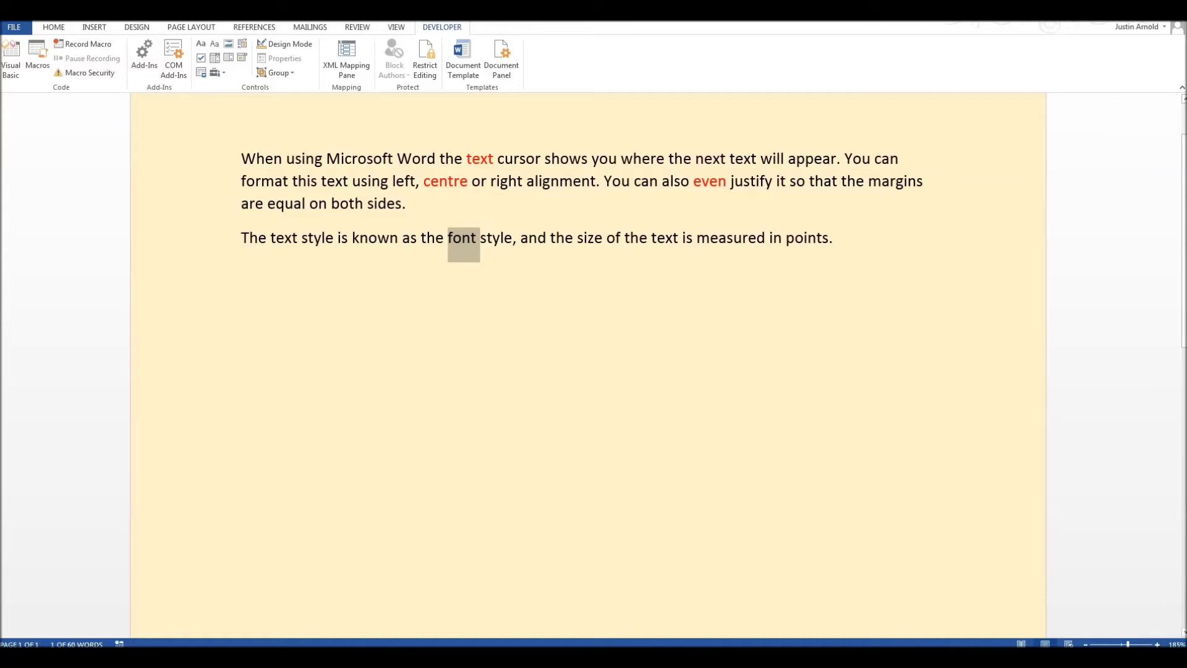
double_click(461, 247)
double_click(458, 243)
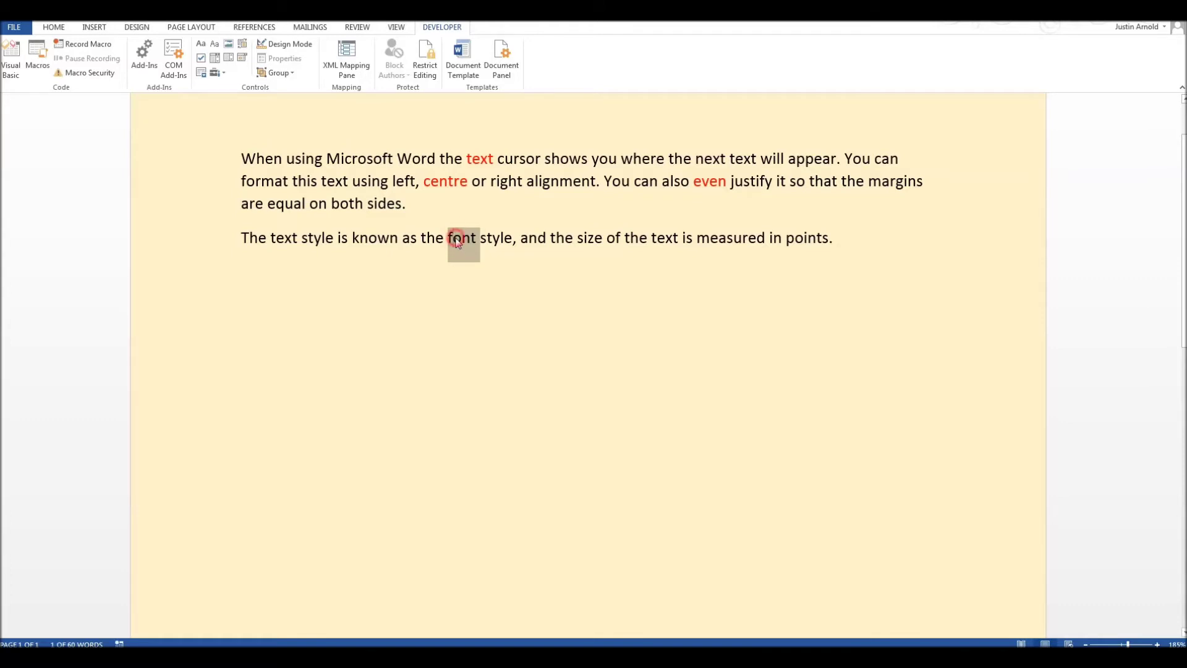
click(231, 60)
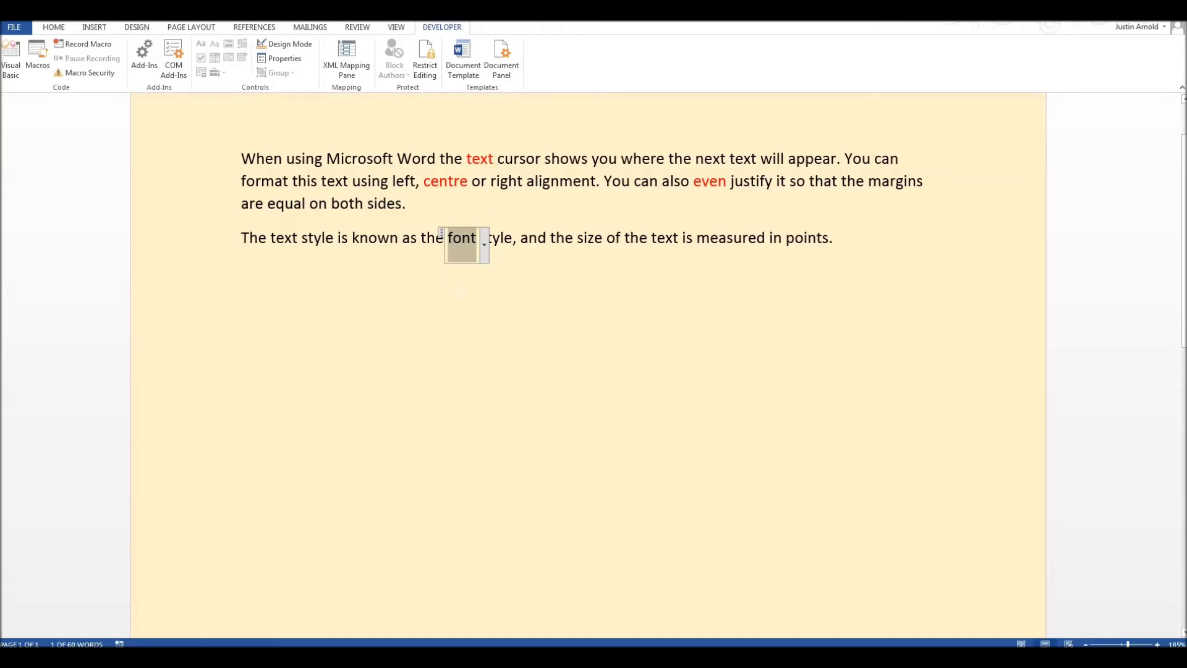
click(286, 60)
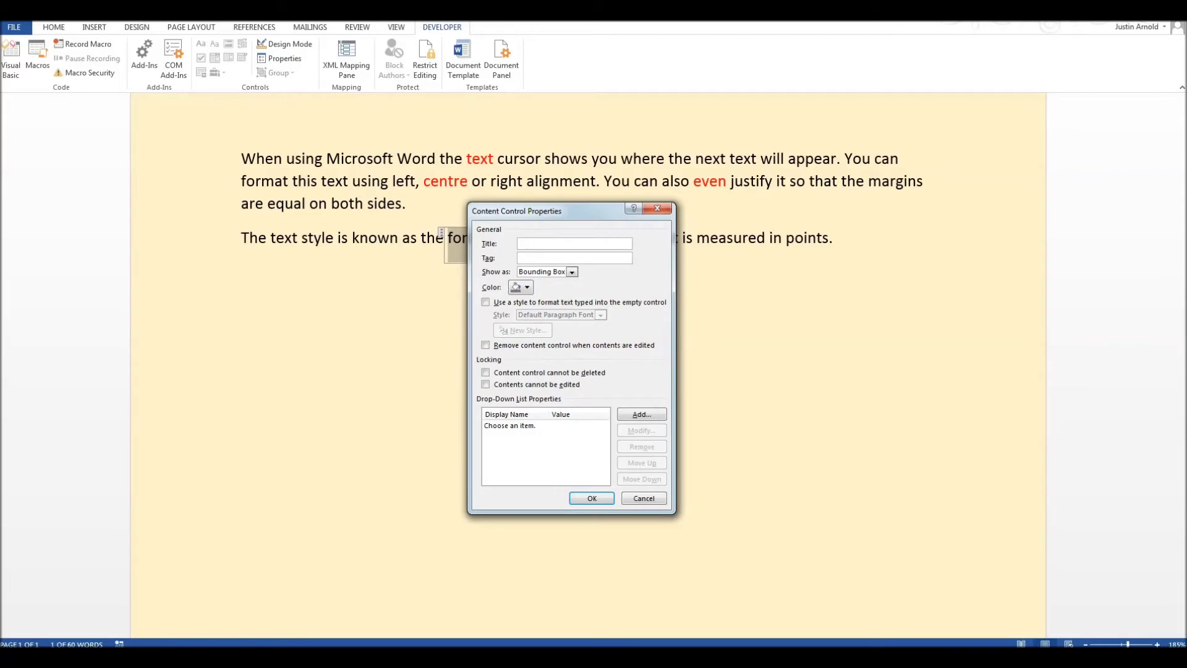
Add 'writing' and 'words' as drop-down list choices
drag(556, 212, 555, 169)
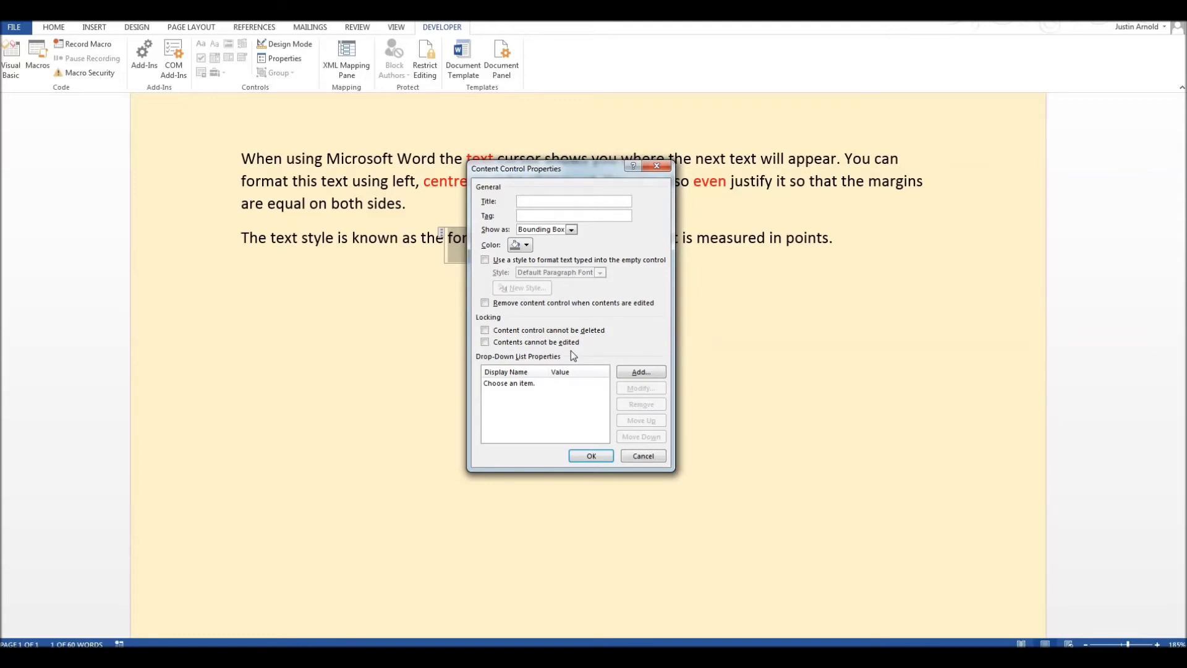
click(638, 372)
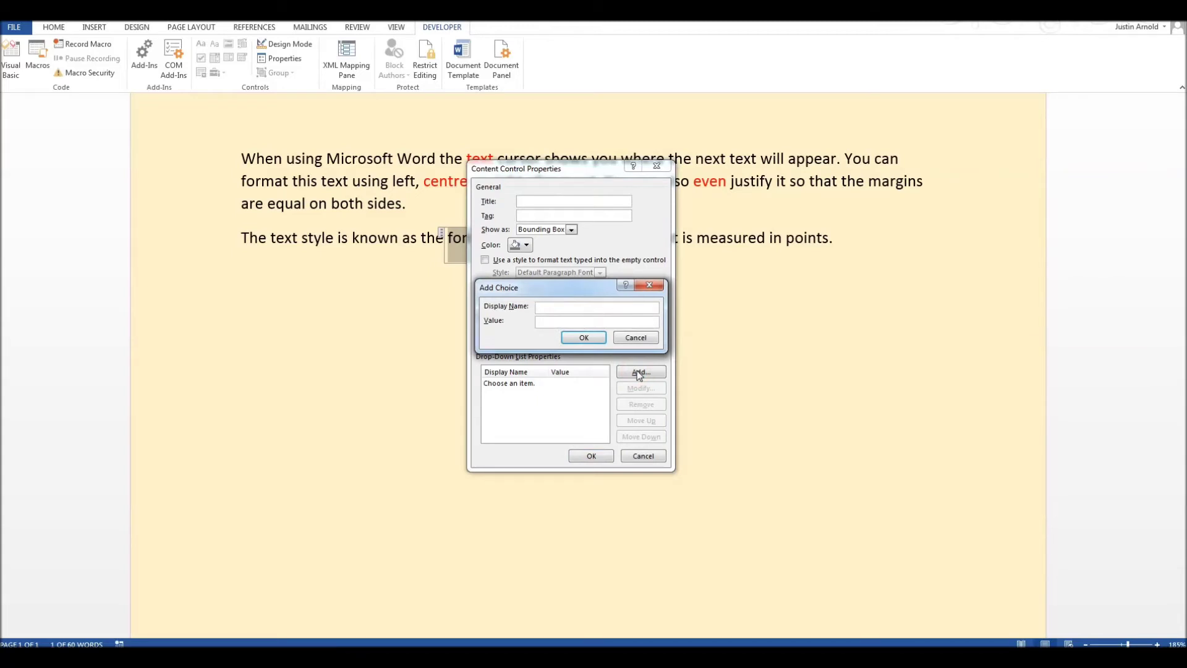
text(writing)
key(Return)
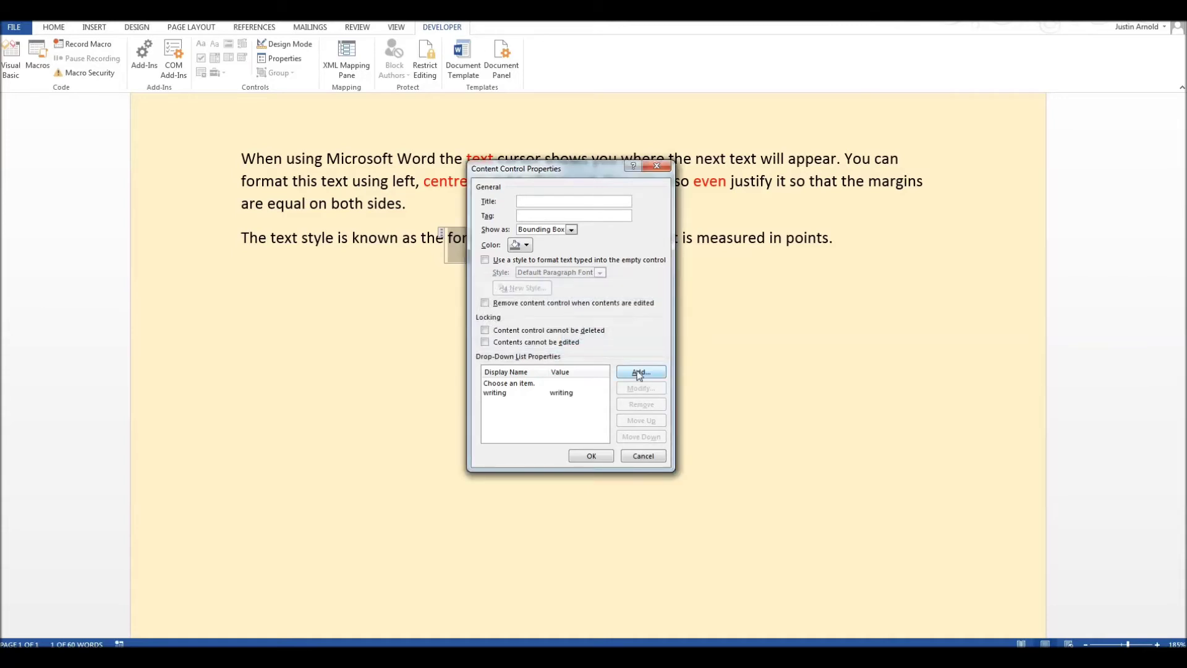
click(638, 372)
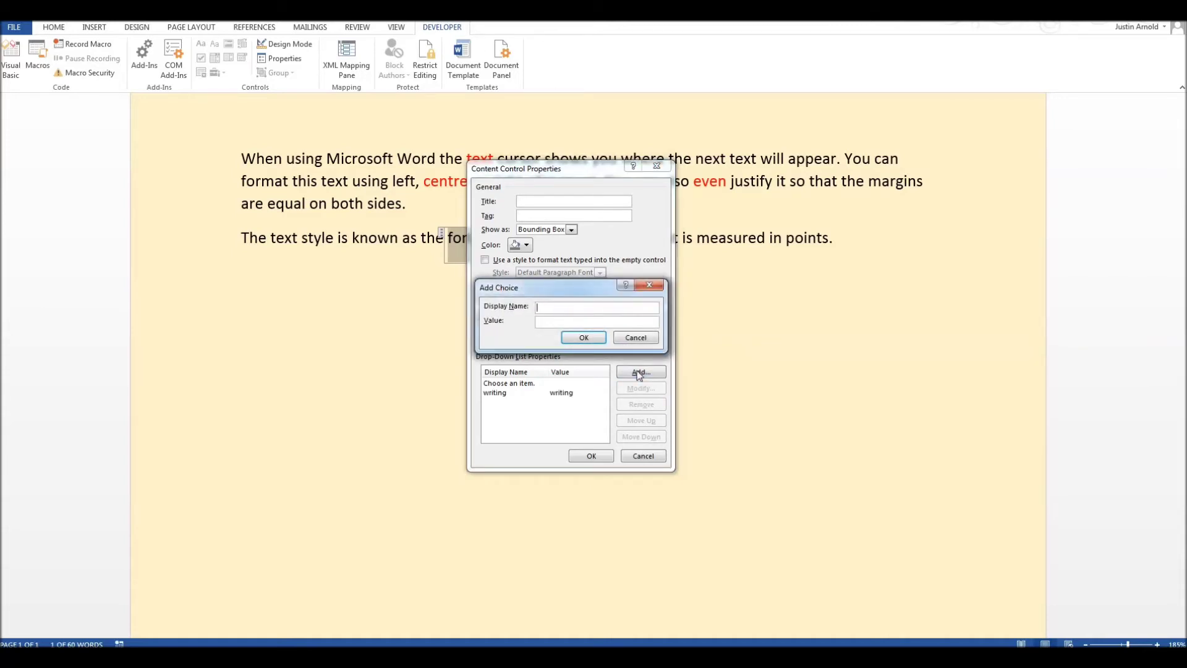
text(words)
key(Return)
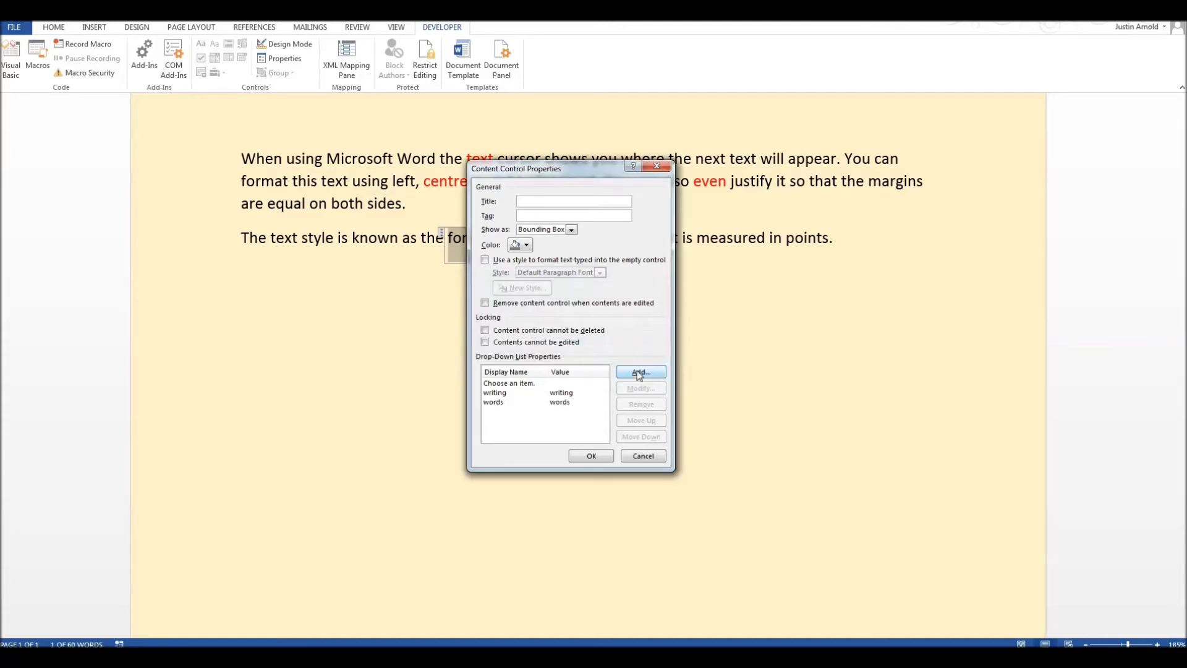
Add 'font' and 'paragraph' as choices and apply the properties
click(639, 373)
text(font)
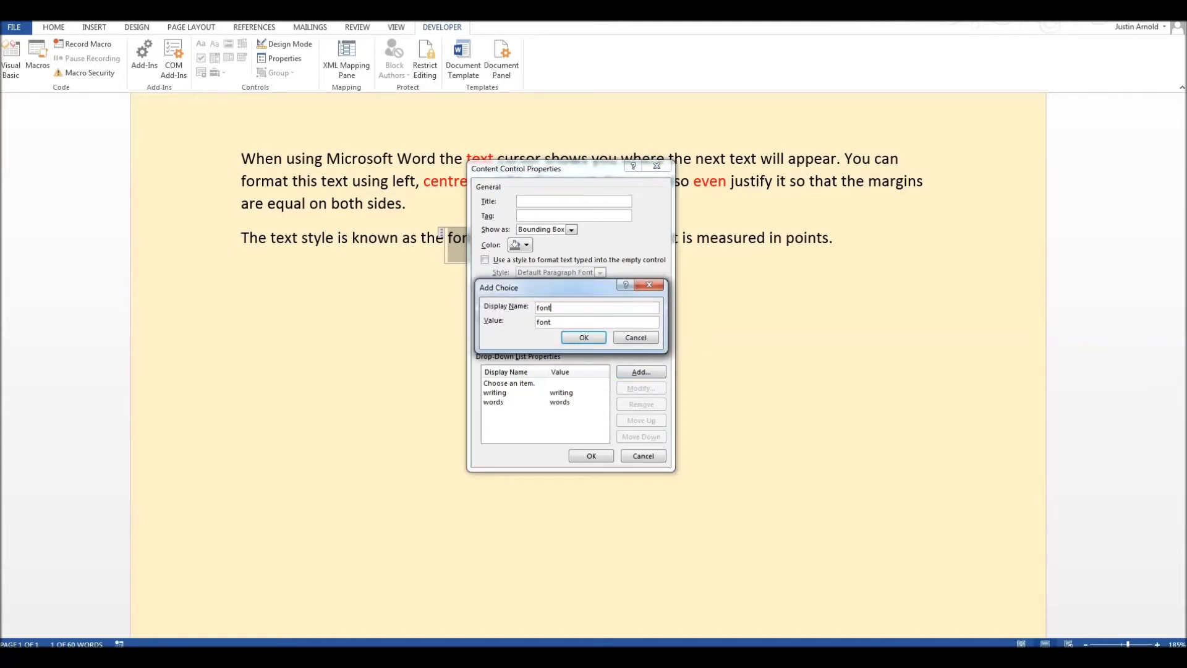
key(Return)
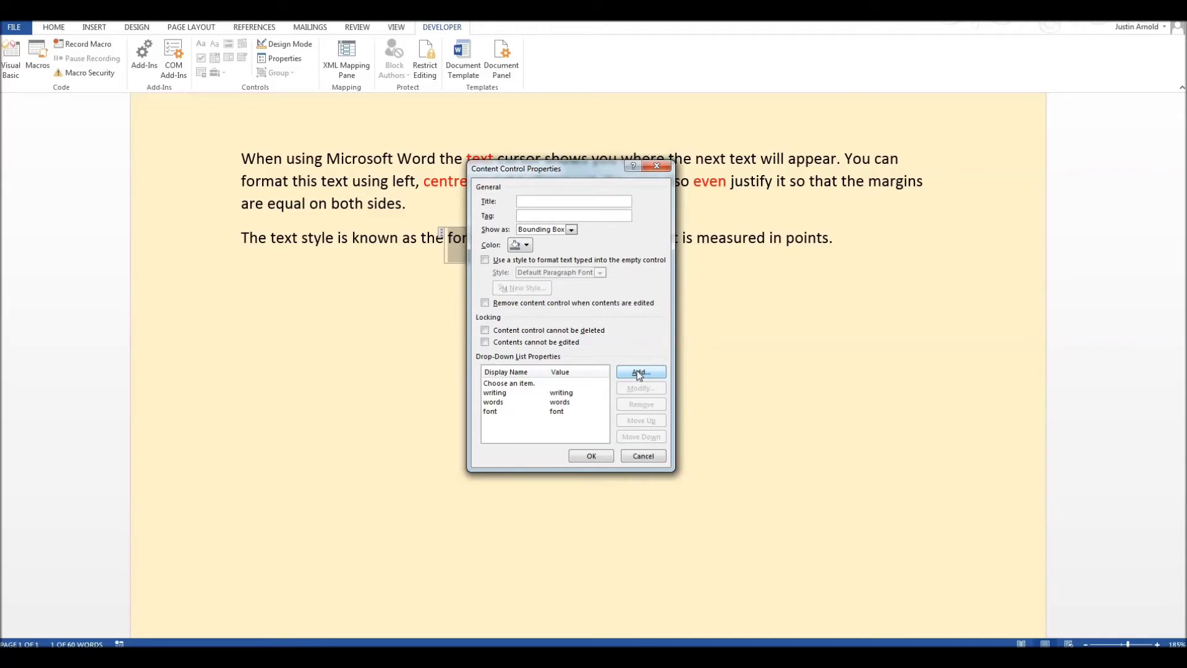
click(638, 372)
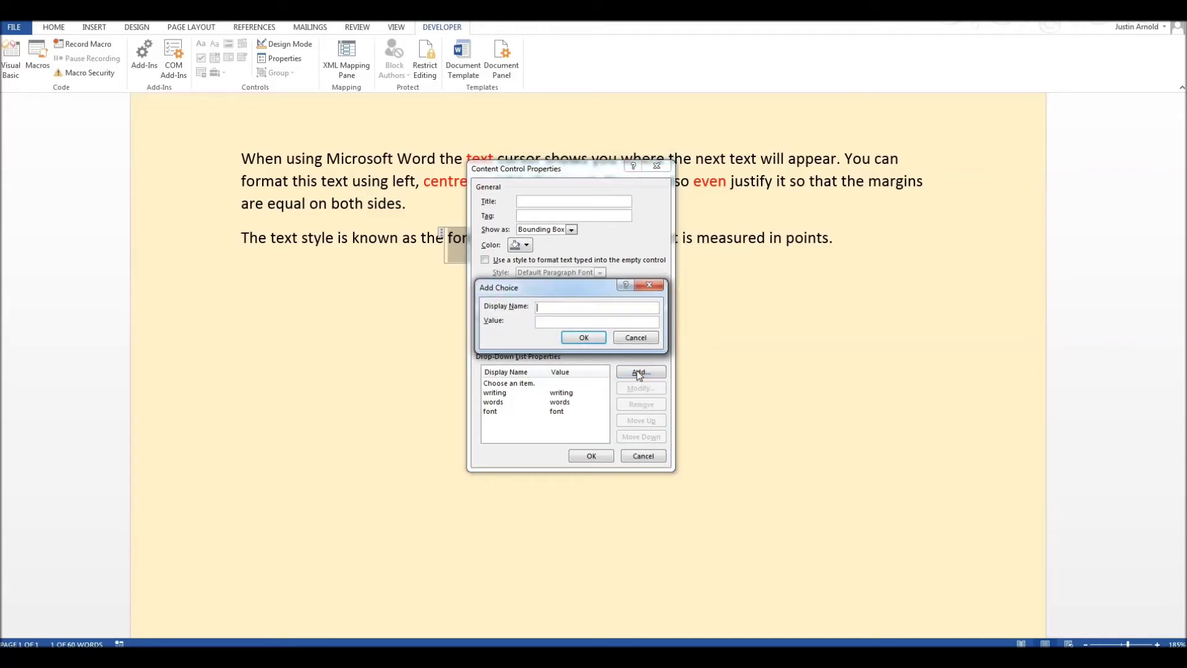
text(paragraph)
click(591, 338)
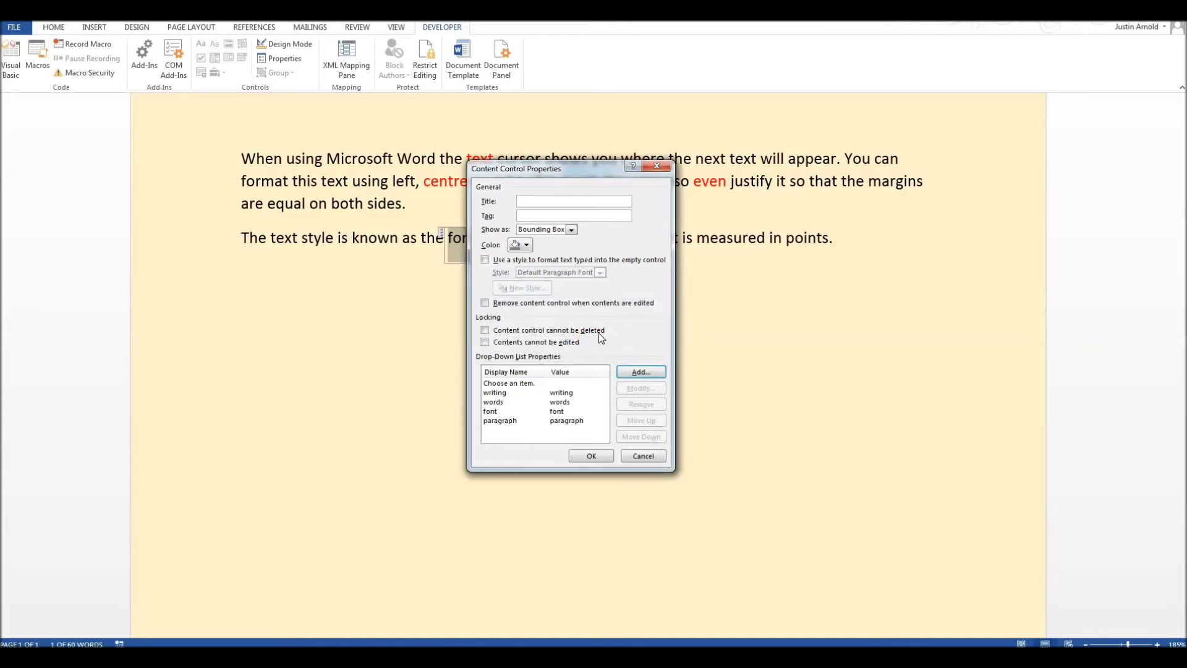
click(495, 384)
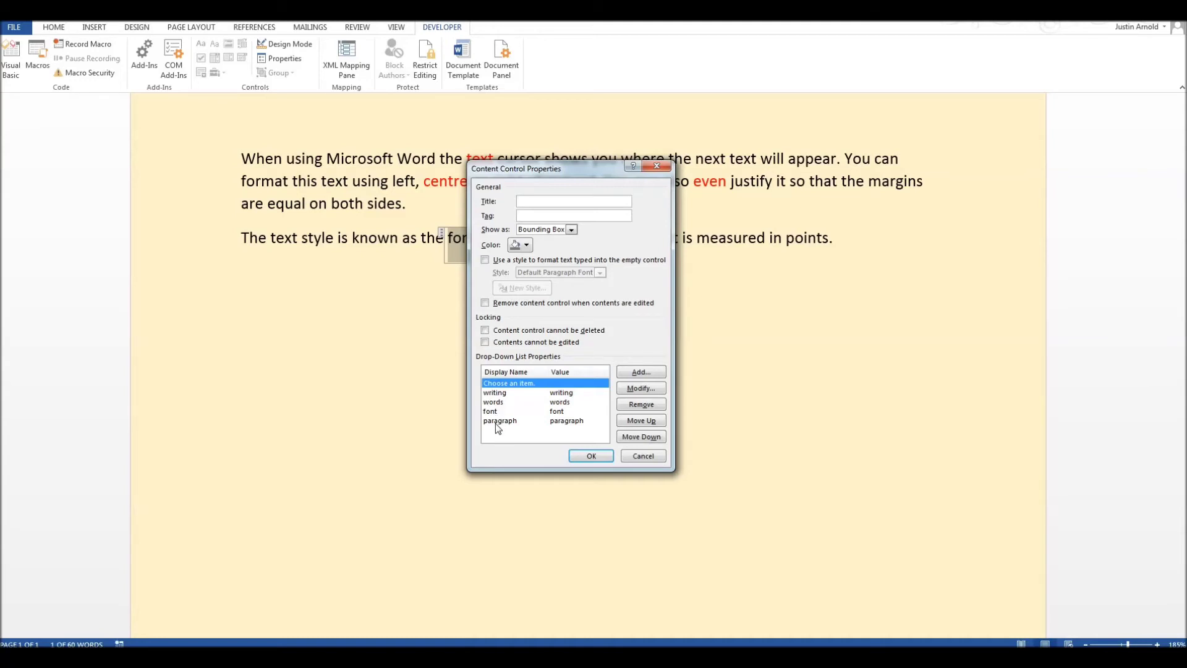
click(585, 458)
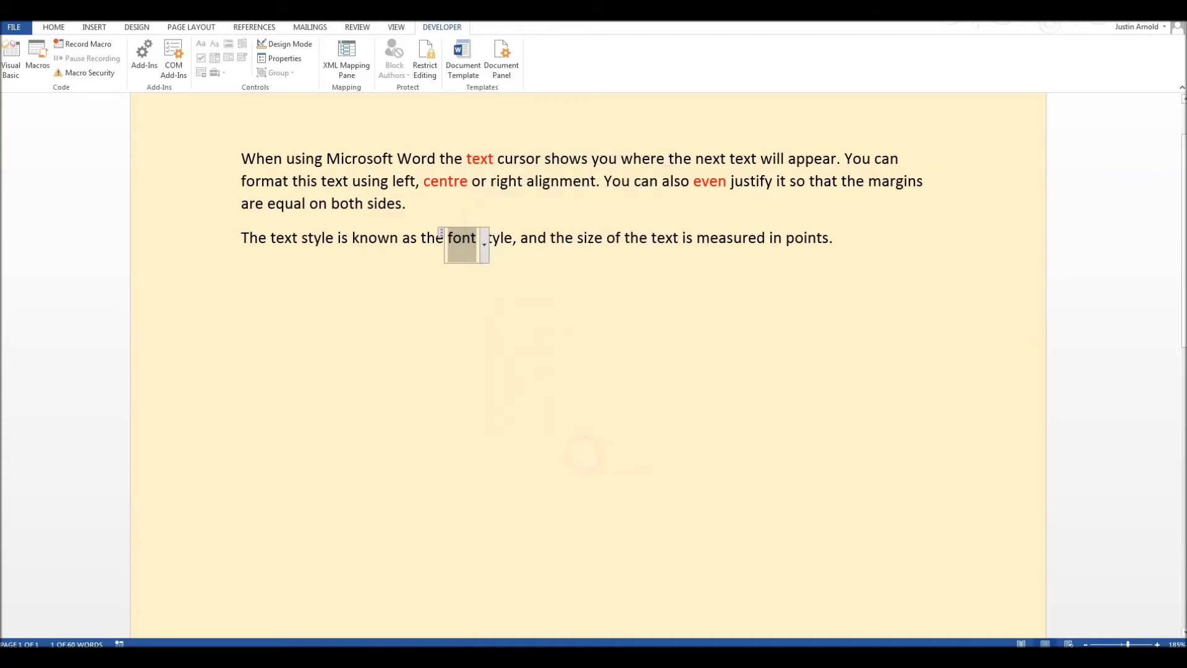
Turn on Design Mode and replace the placeholder 'font' with '???'
click(288, 46)
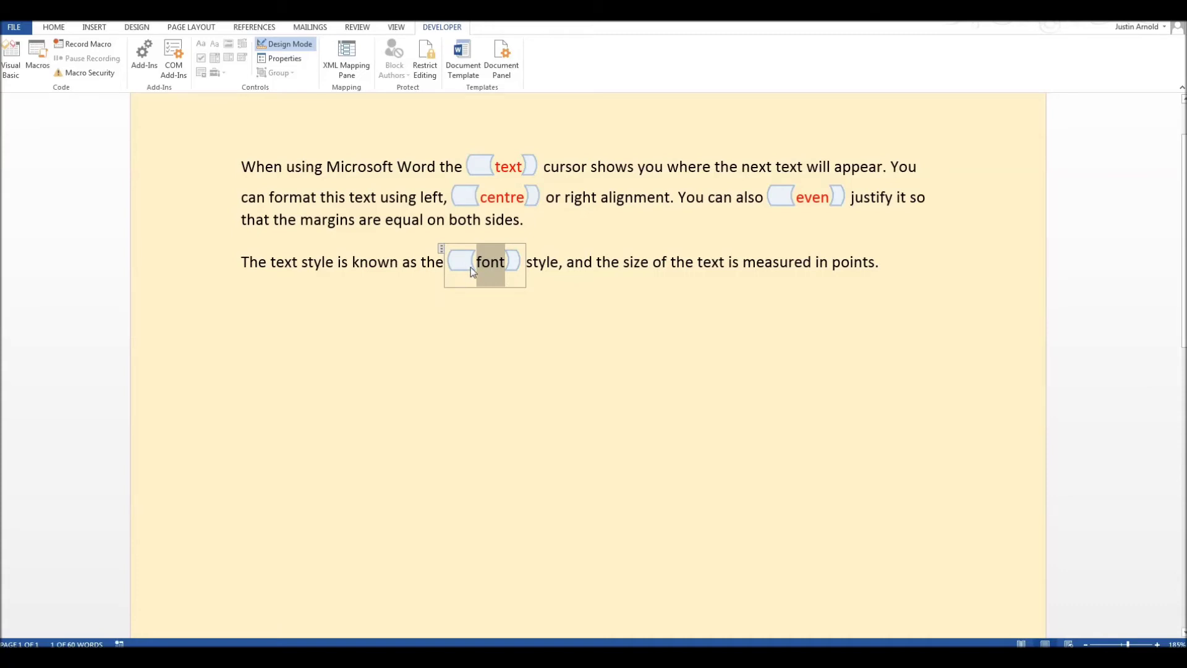
double_click(486, 263)
text(???)
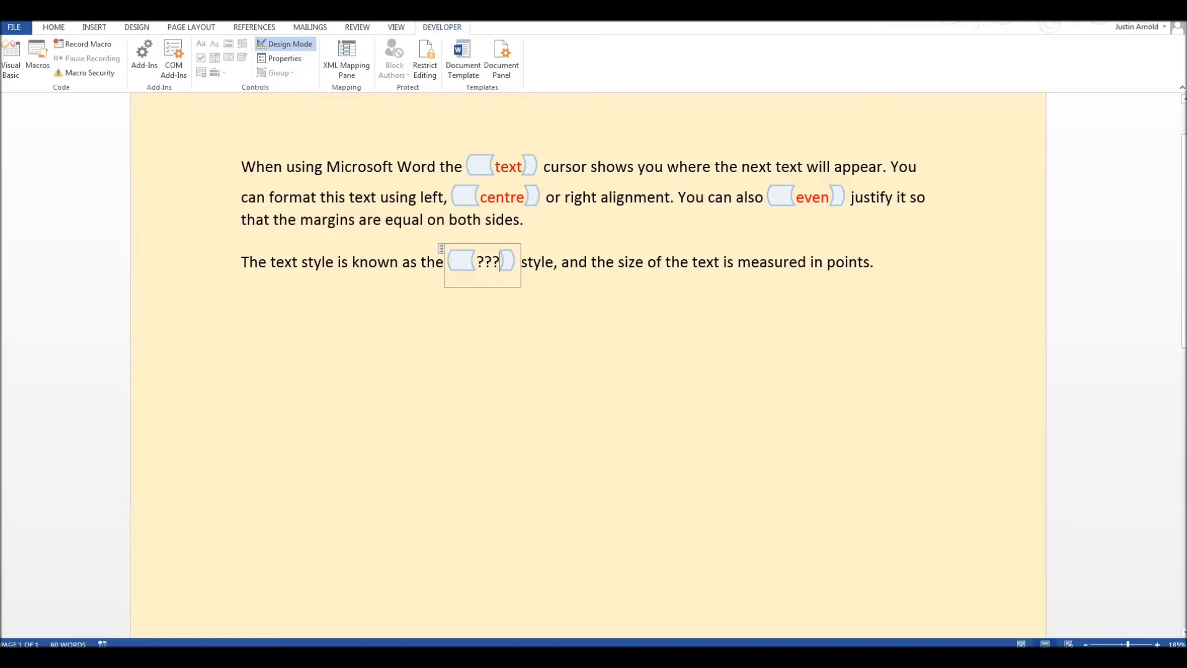
Colour the drop-down control's ??? placeholder red using Font Color
click(442, 248)
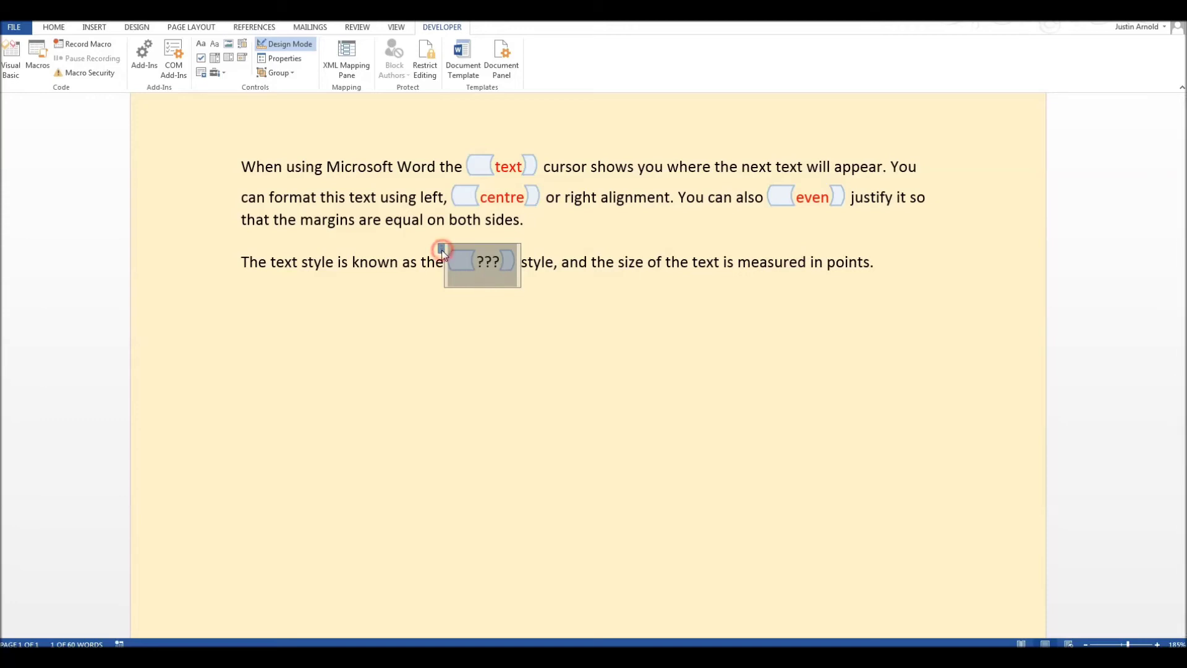
click(53, 28)
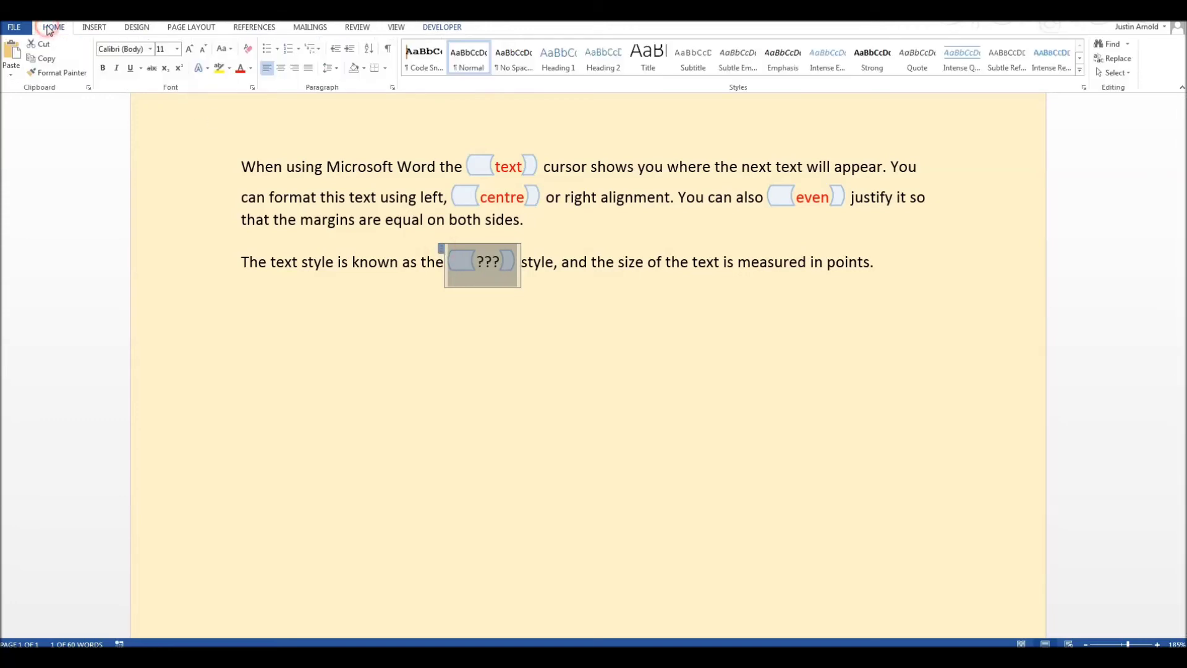
click(241, 69)
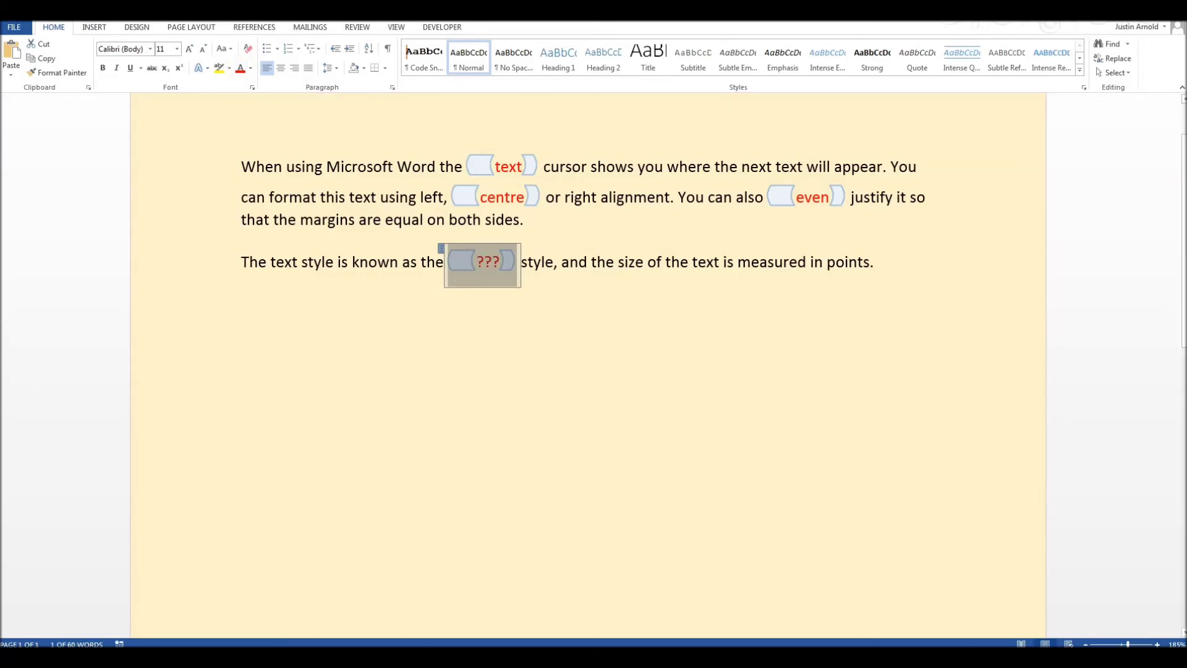
click(447, 29)
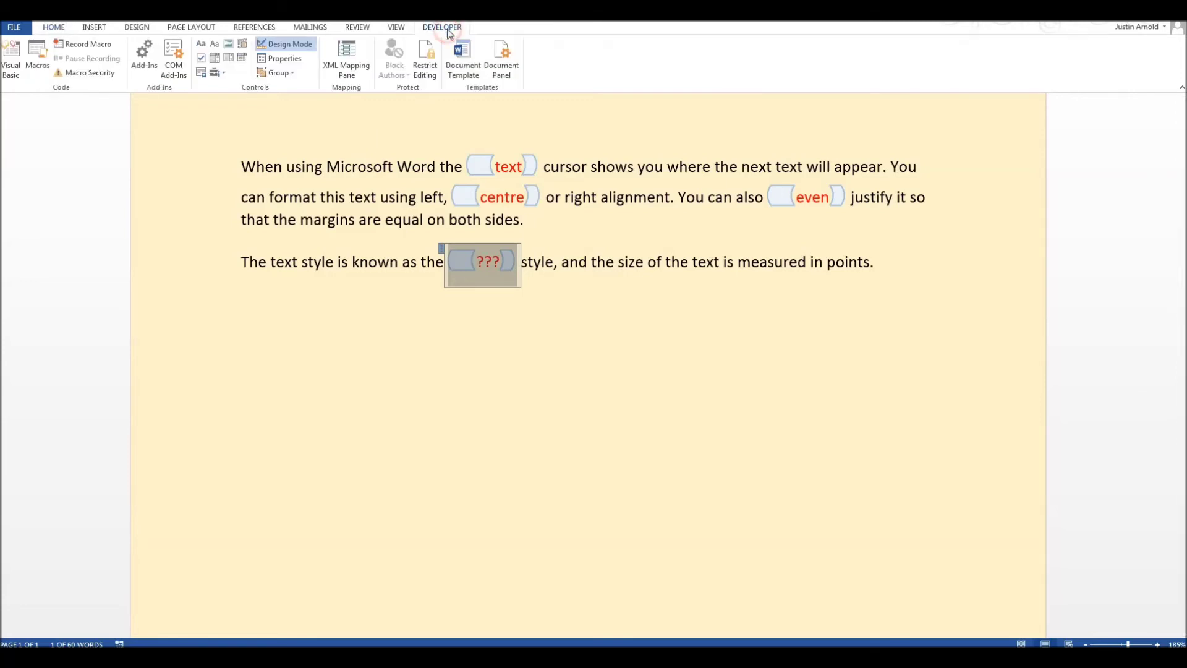
Turn off Design Mode and test the new drop-down by picking 'writing'
click(287, 47)
click(610, 238)
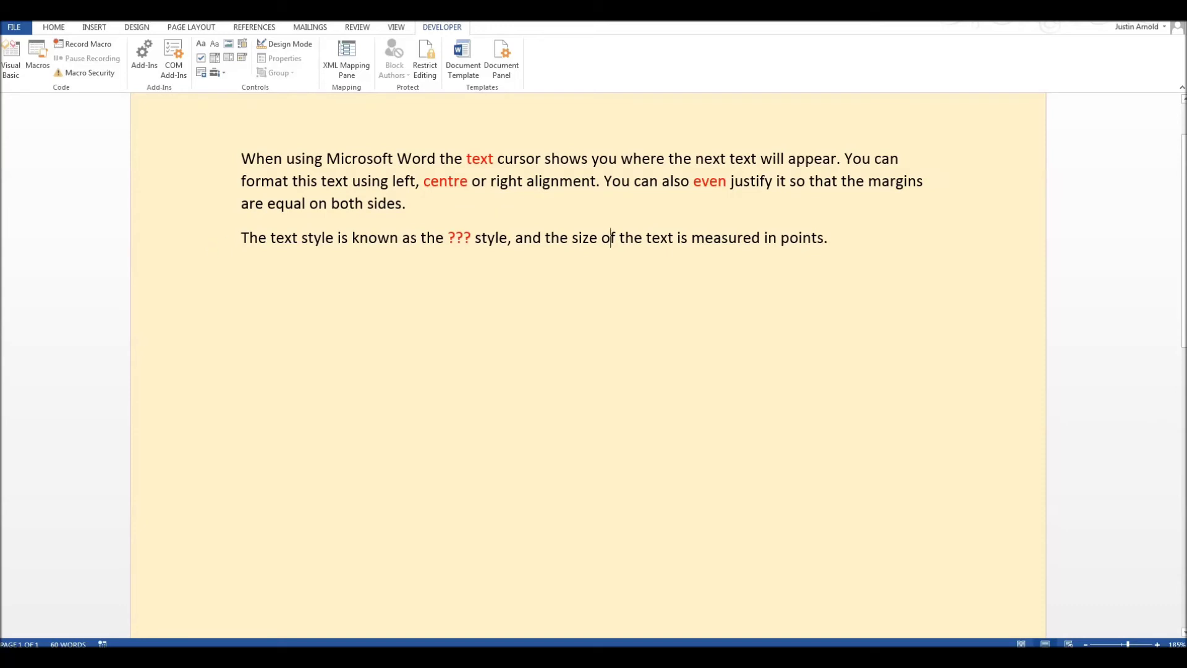
click(469, 244)
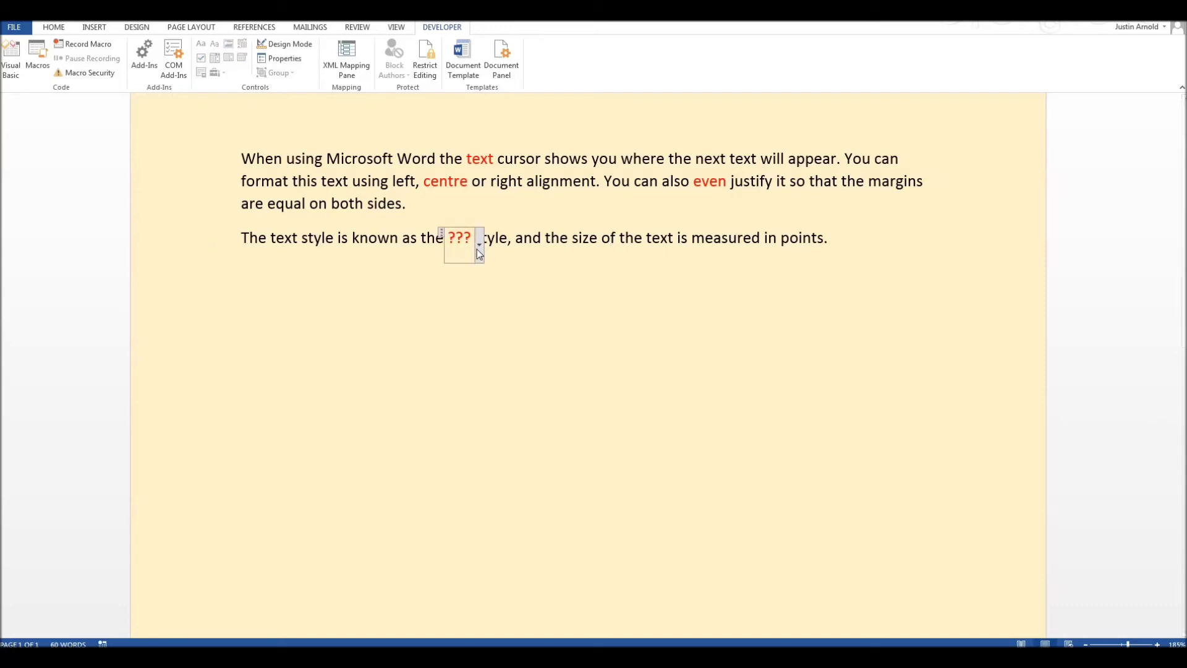
click(478, 246)
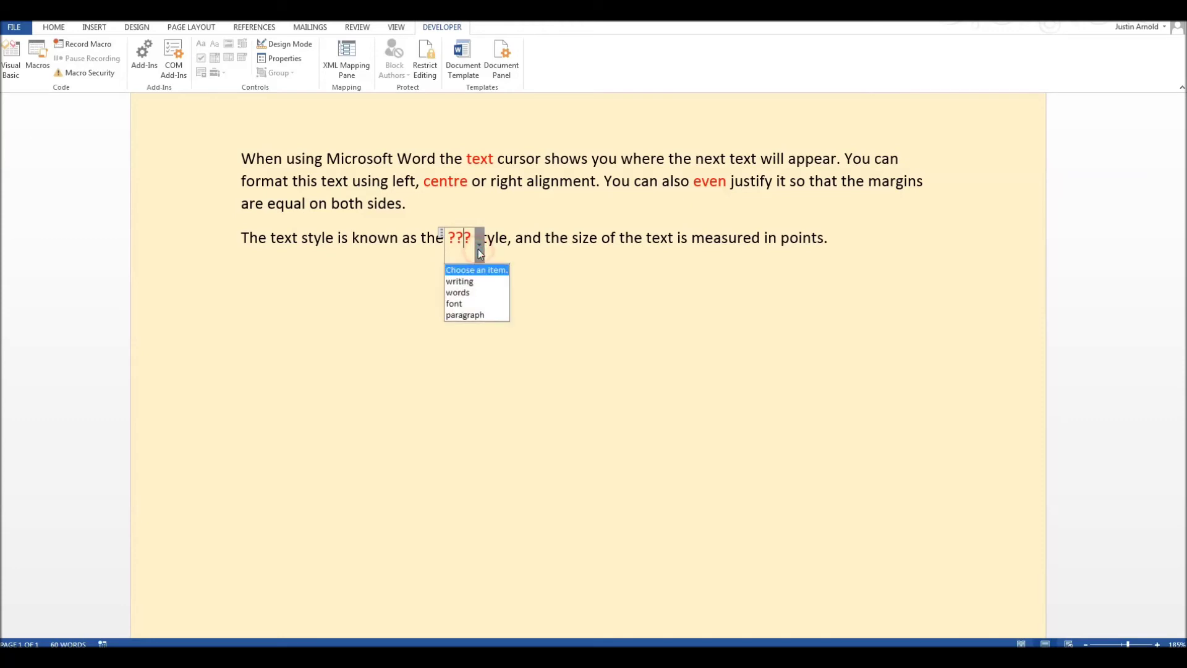
click(464, 281)
click(555, 291)
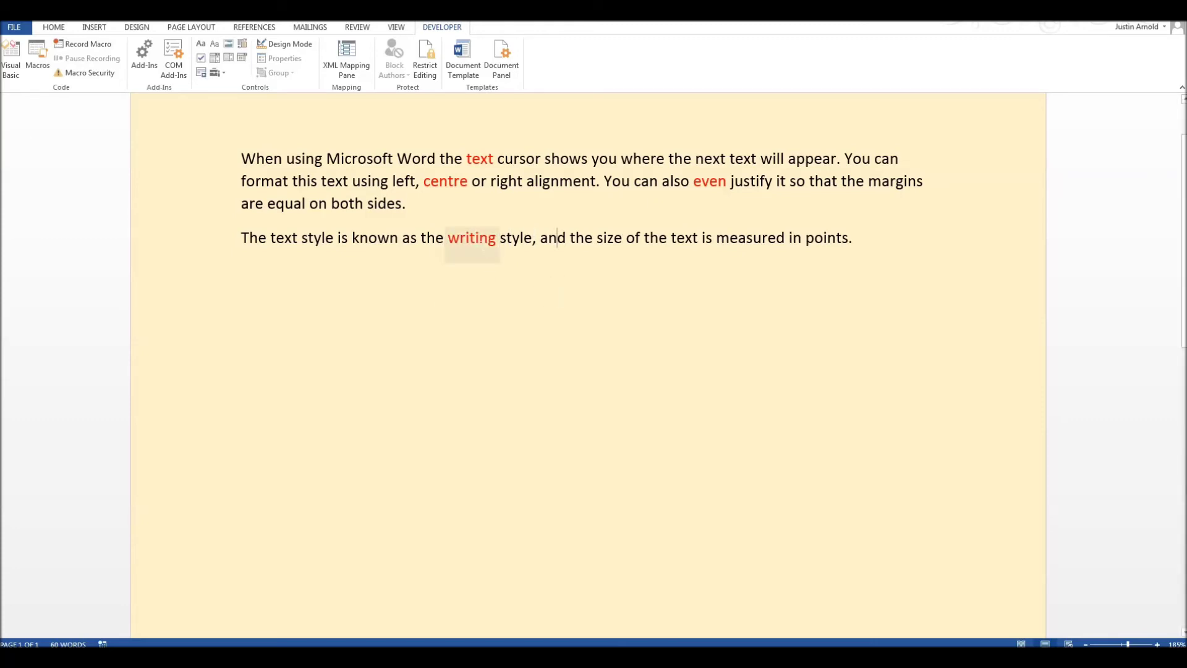
Reset the drop-down to 'Choose an item.'
click(479, 240)
click(504, 246)
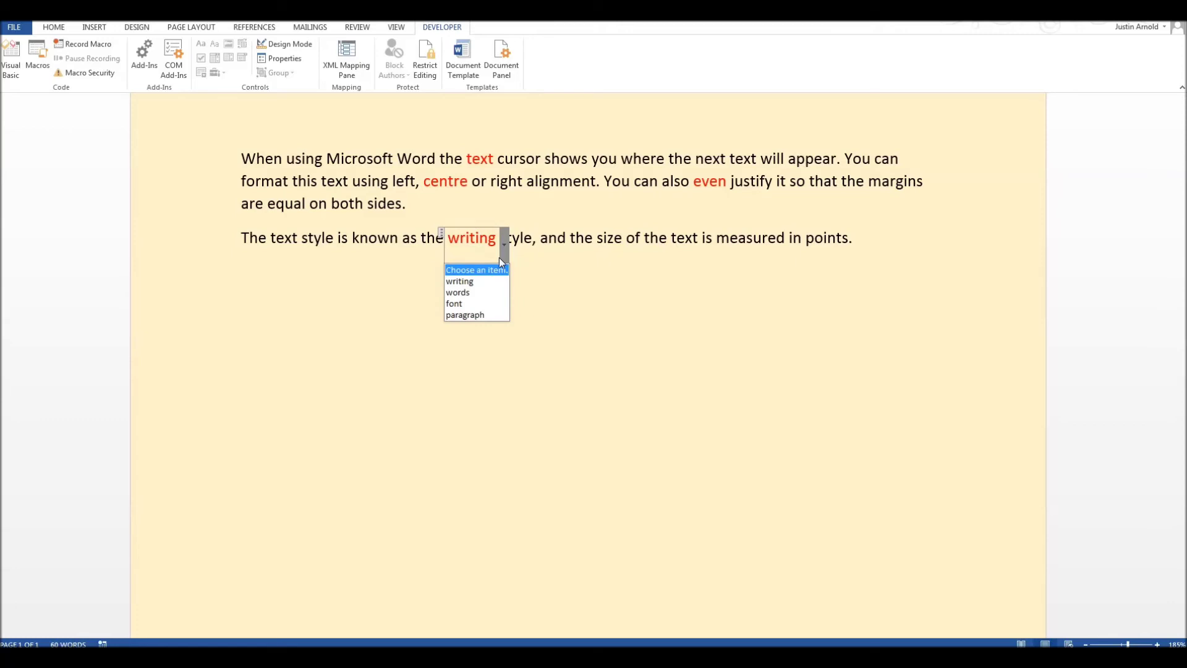
click(467, 272)
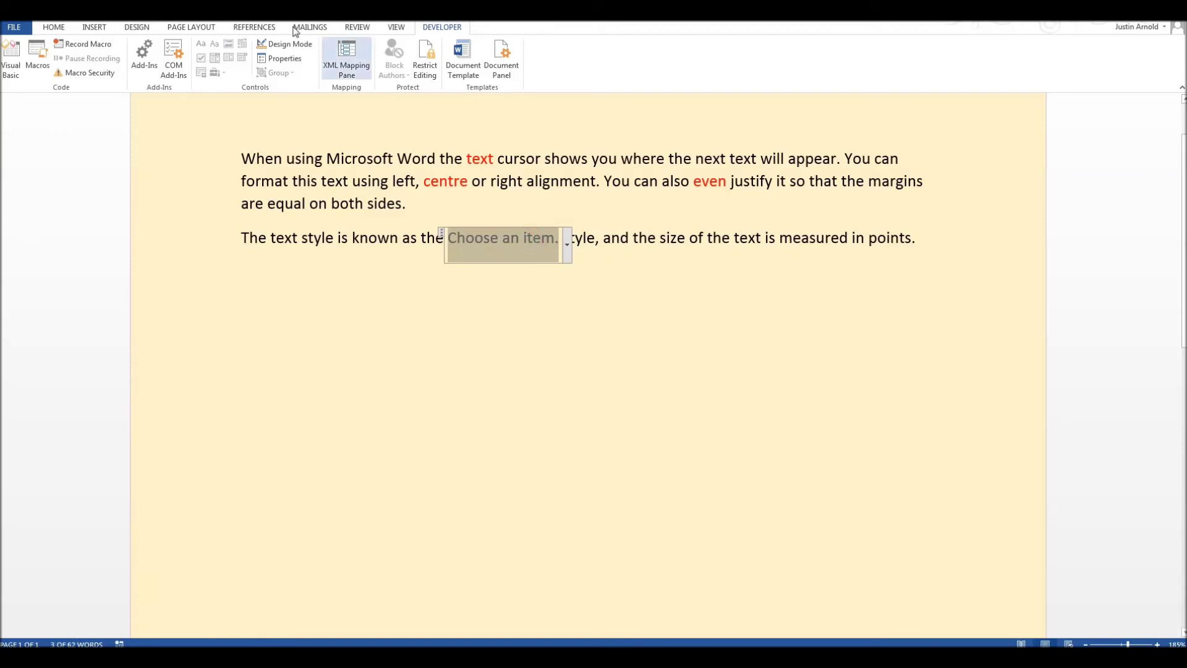
In Design Mode, replace the 'Choose an item.' placeholder with '???'
click(284, 44)
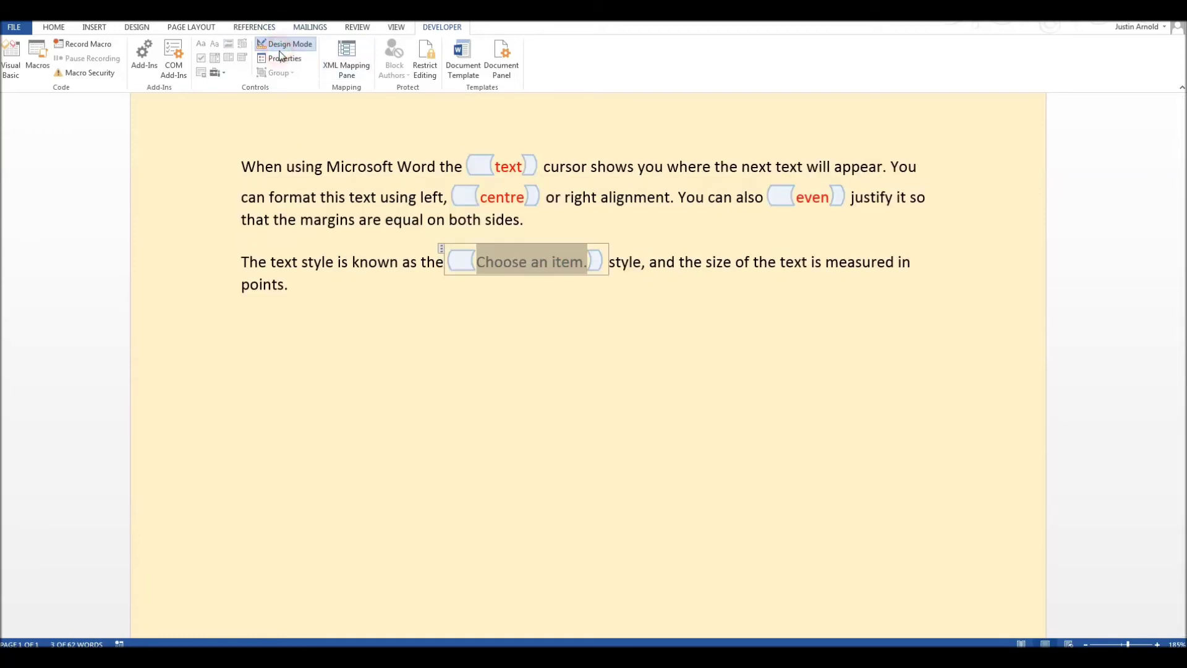
triple_click(524, 264)
double_click(483, 261)
drag(477, 262, 587, 261)
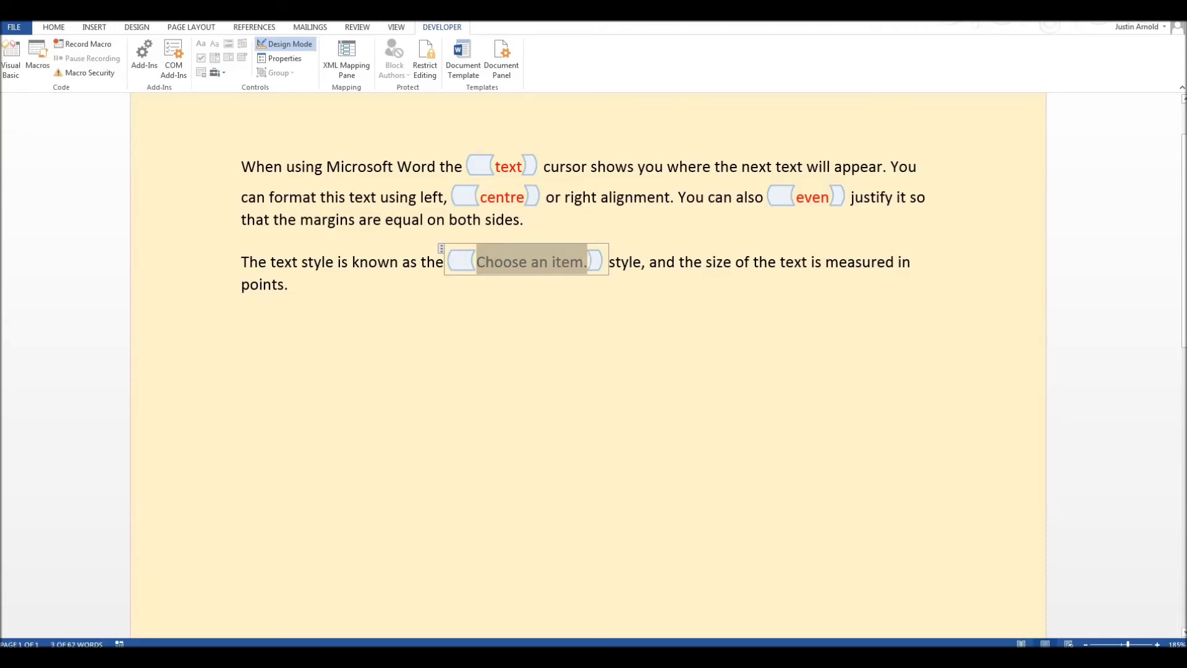
text(???)
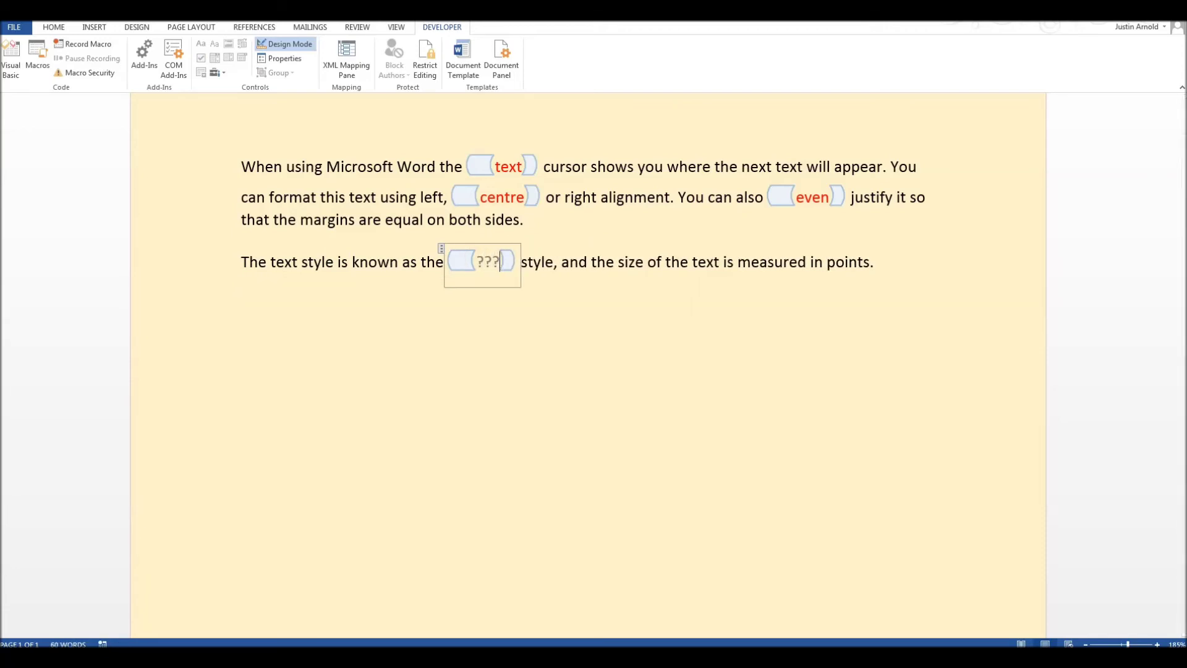
Colour the ??? placeholder red and turn Design Mode off
click(441, 248)
click(53, 28)
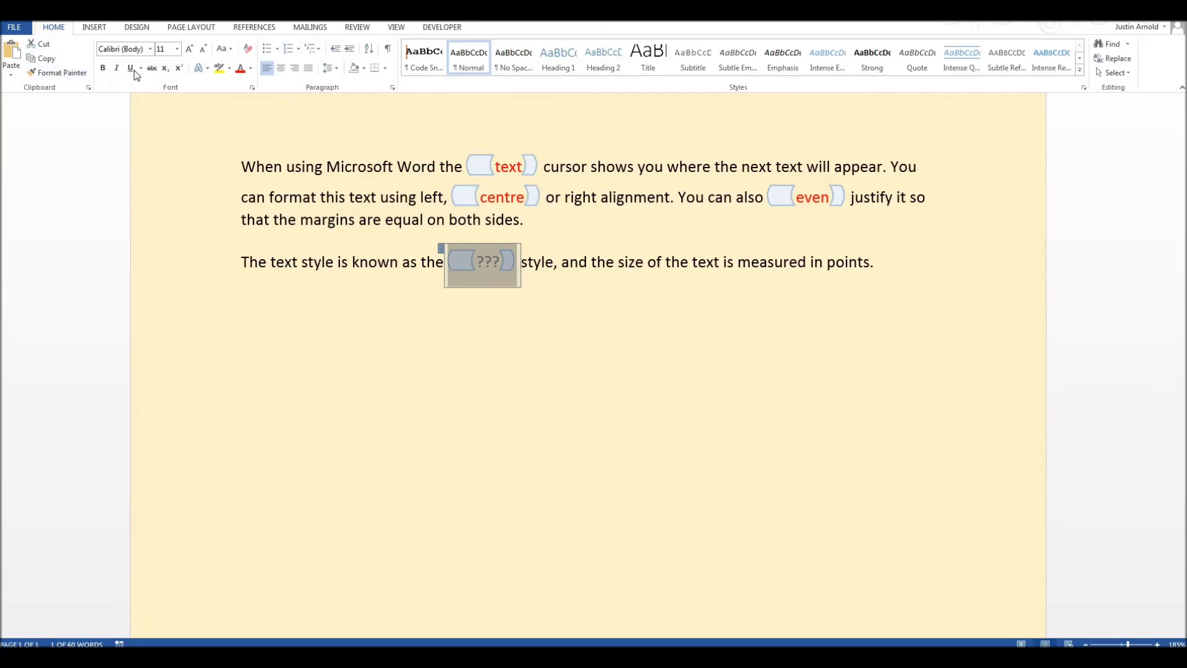
click(240, 68)
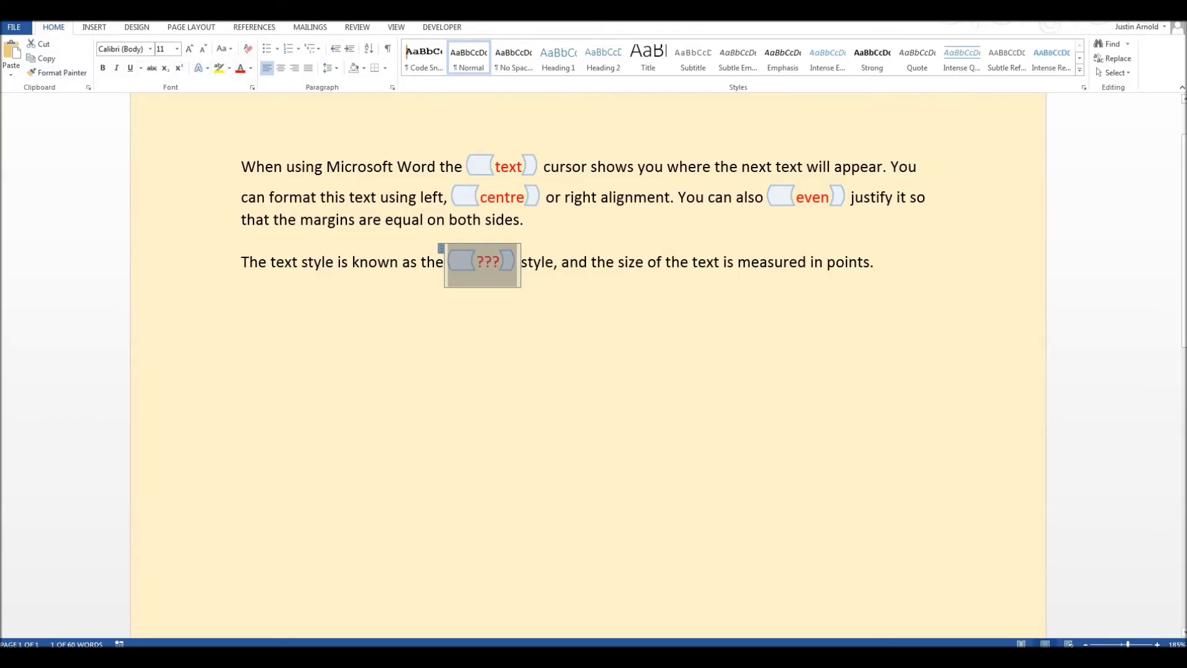
click(441, 30)
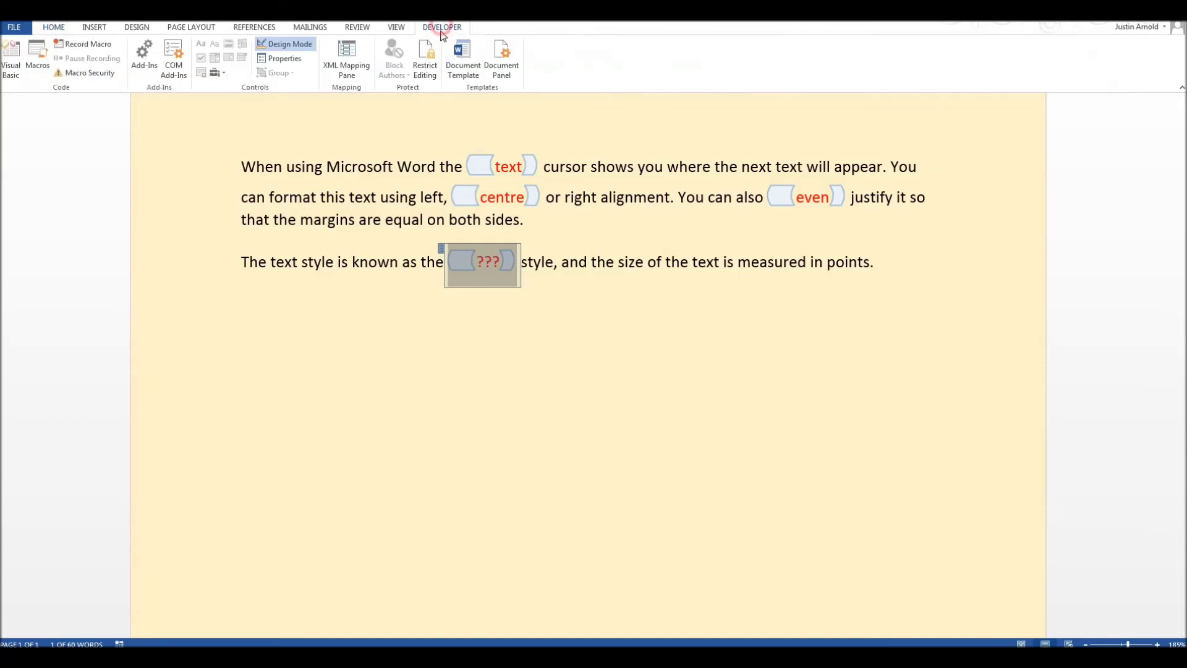
click(275, 46)
Open the style blank's word choices, leave it at ???, then pick 'writing'
click(545, 239)
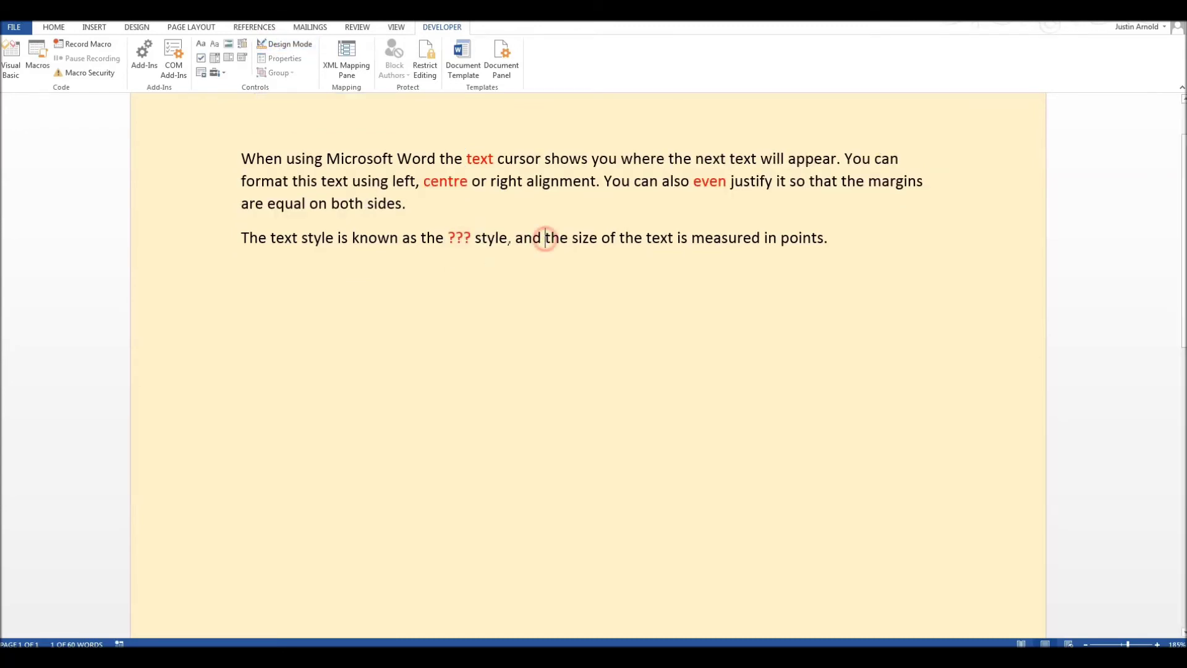
click(461, 239)
click(479, 246)
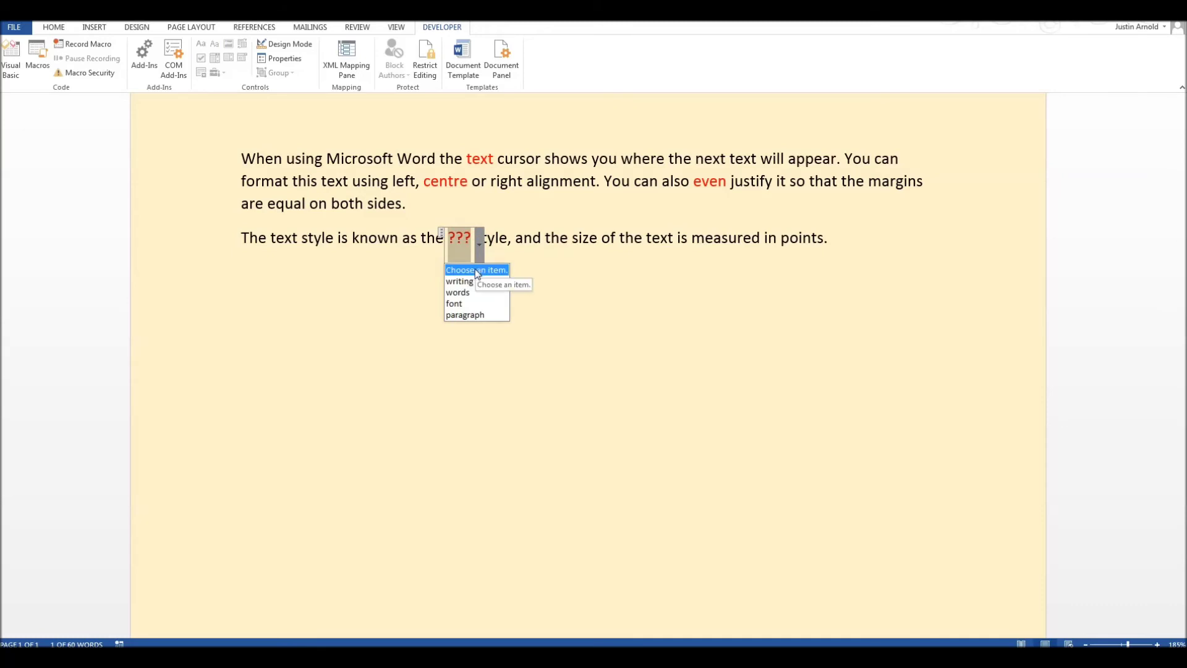
click(477, 271)
click(533, 238)
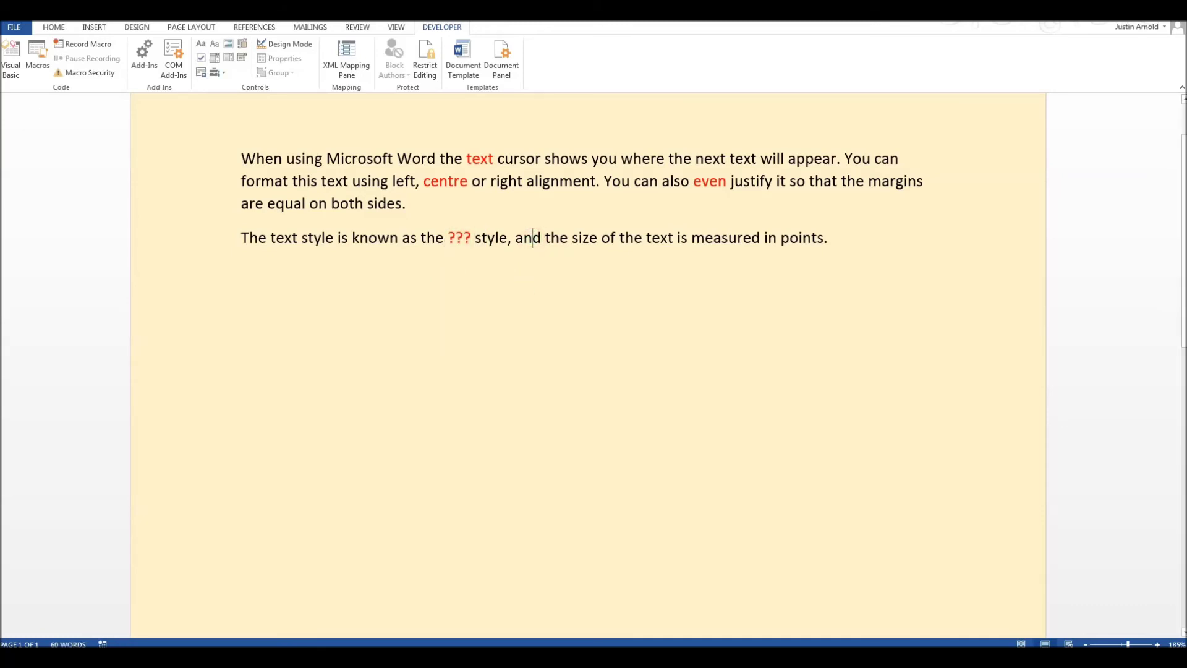
click(457, 241)
click(479, 245)
click(465, 283)
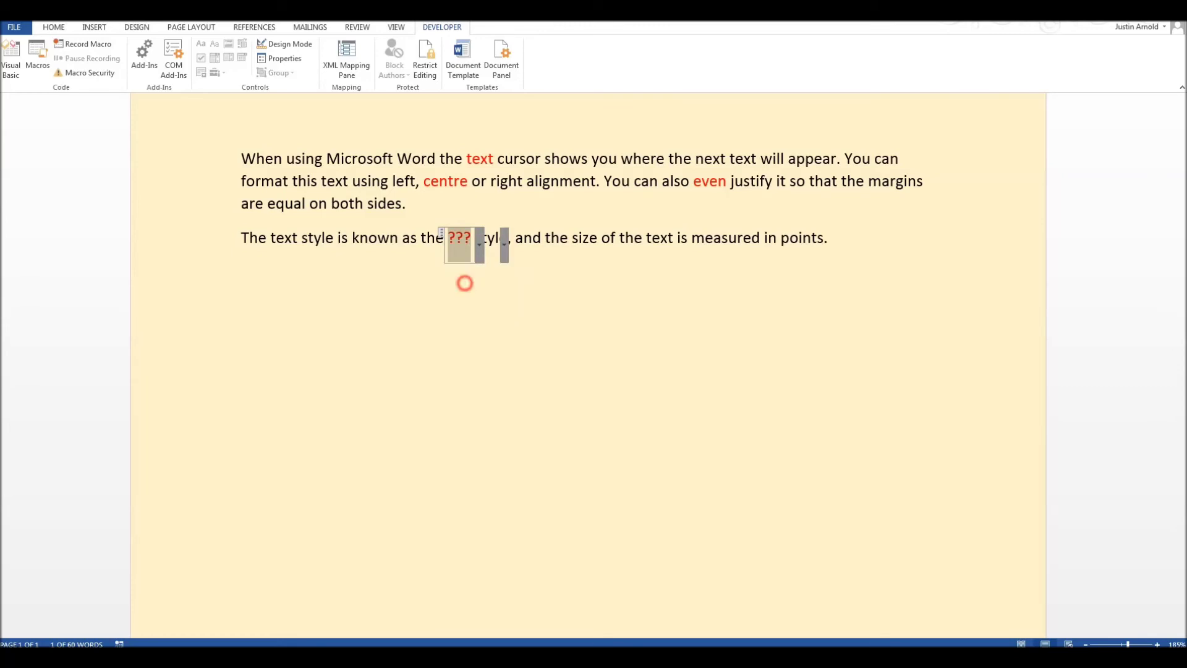
Switch the style blank to 'words', then settle on 'font'
click(491, 238)
click(504, 243)
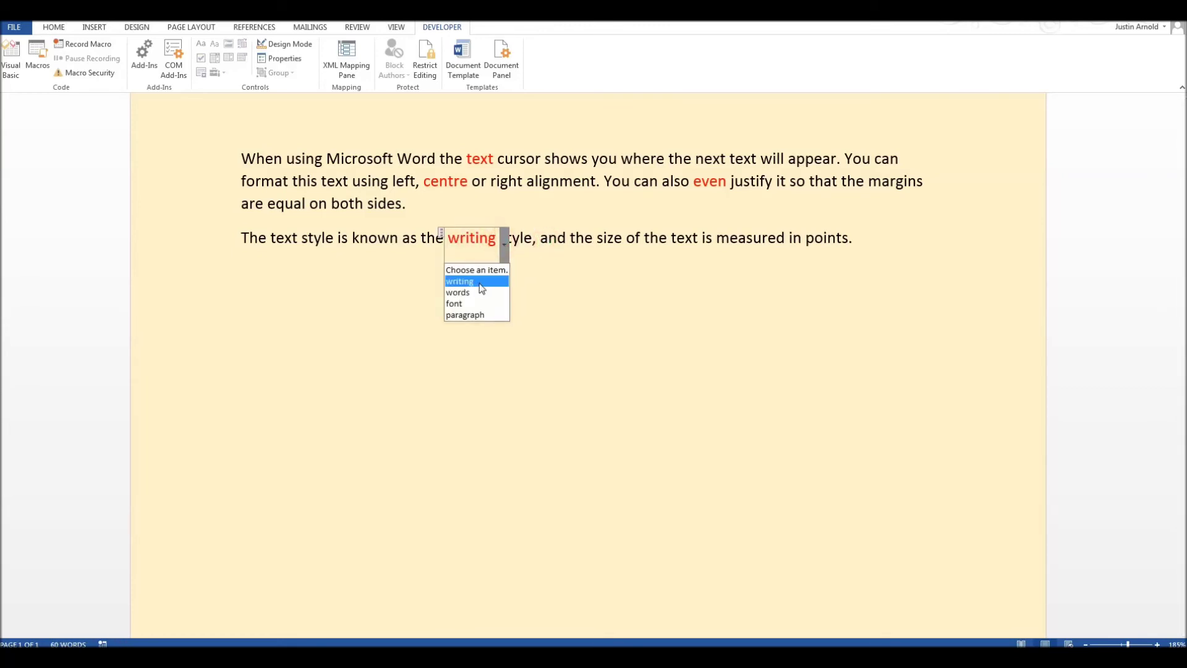
click(479, 292)
click(484, 239)
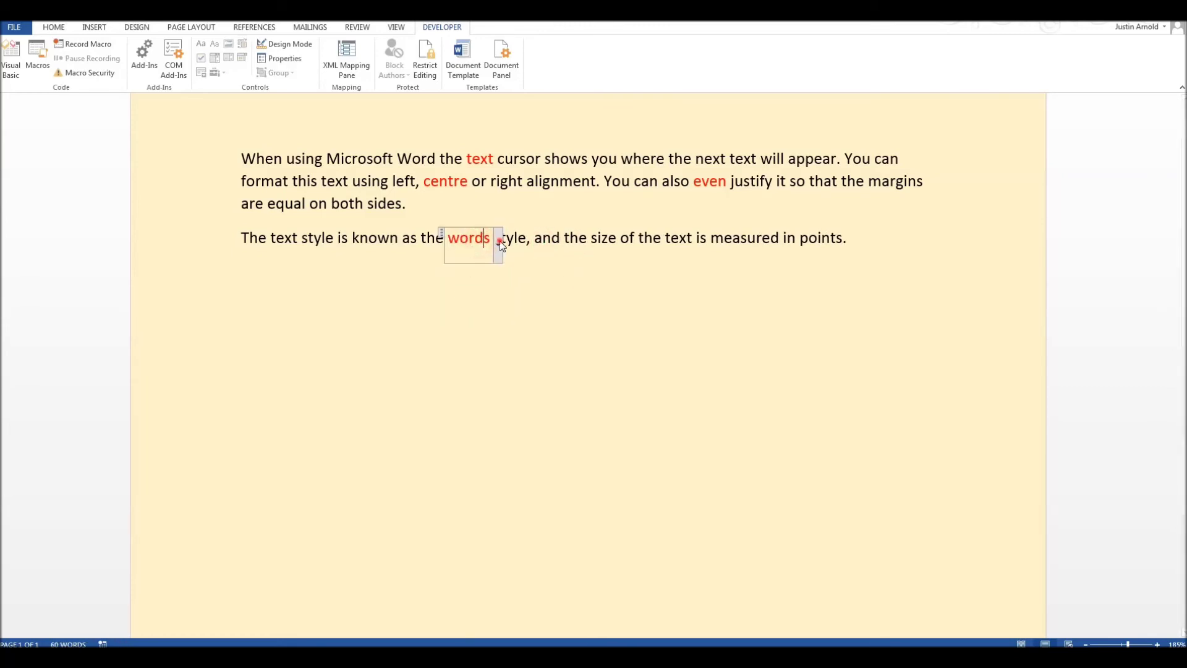
click(500, 243)
click(567, 271)
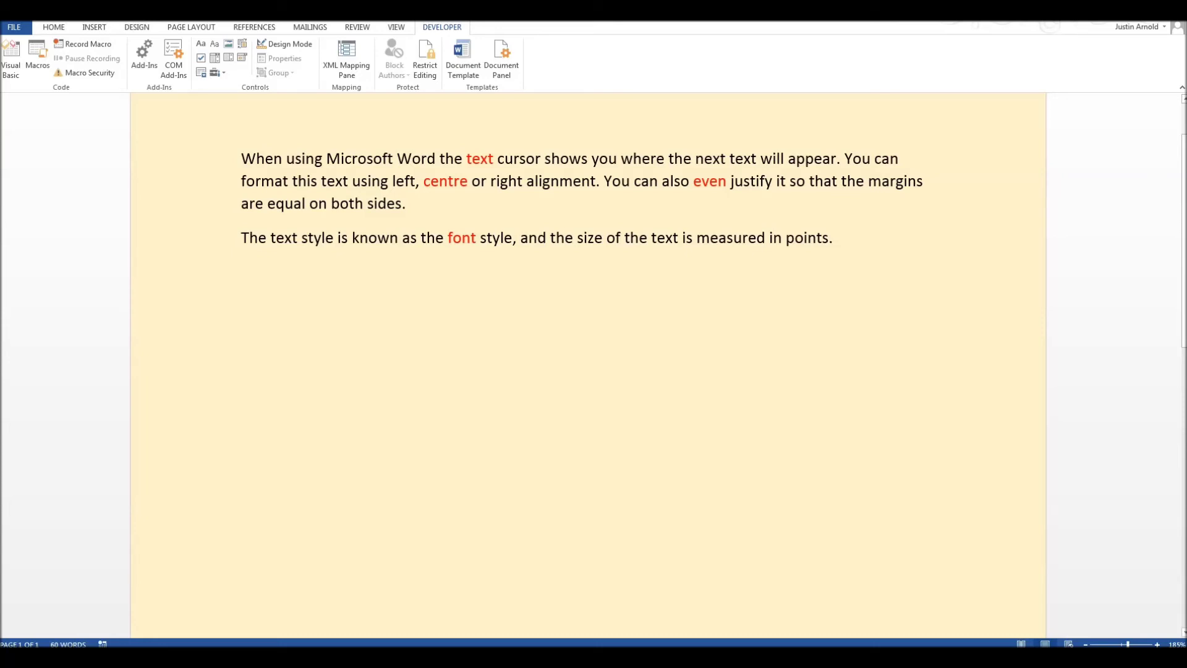
click(804, 238)
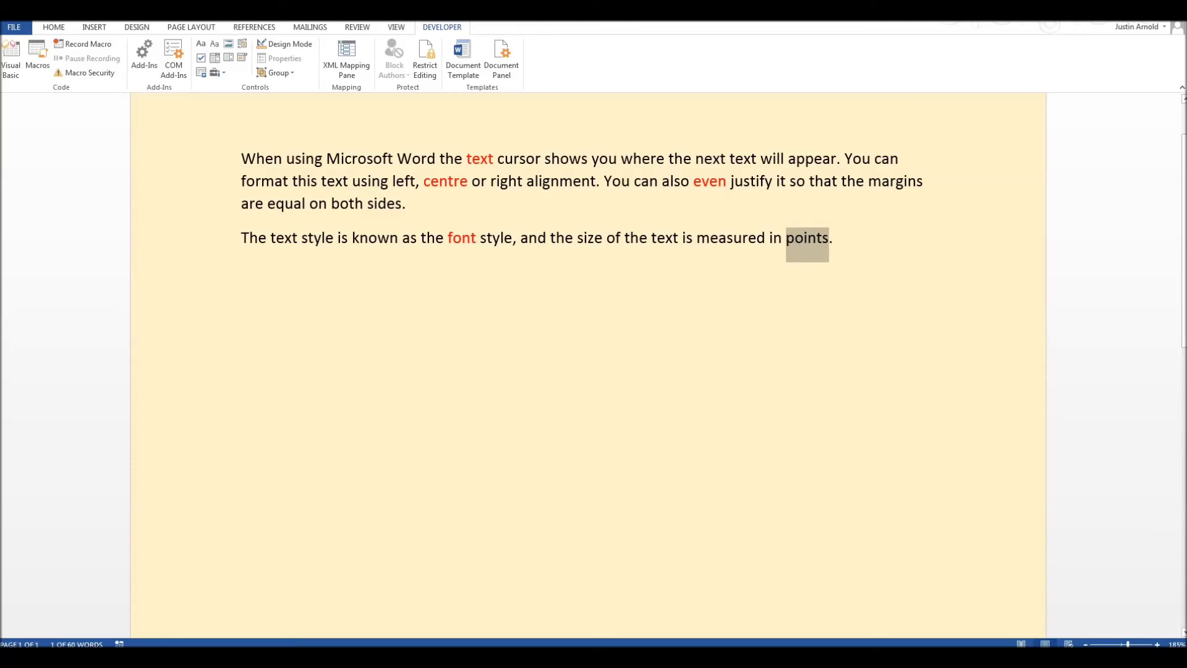
Turn the word 'points' into a drop-down list control with choices 'pixels' and 'points'
click(228, 58)
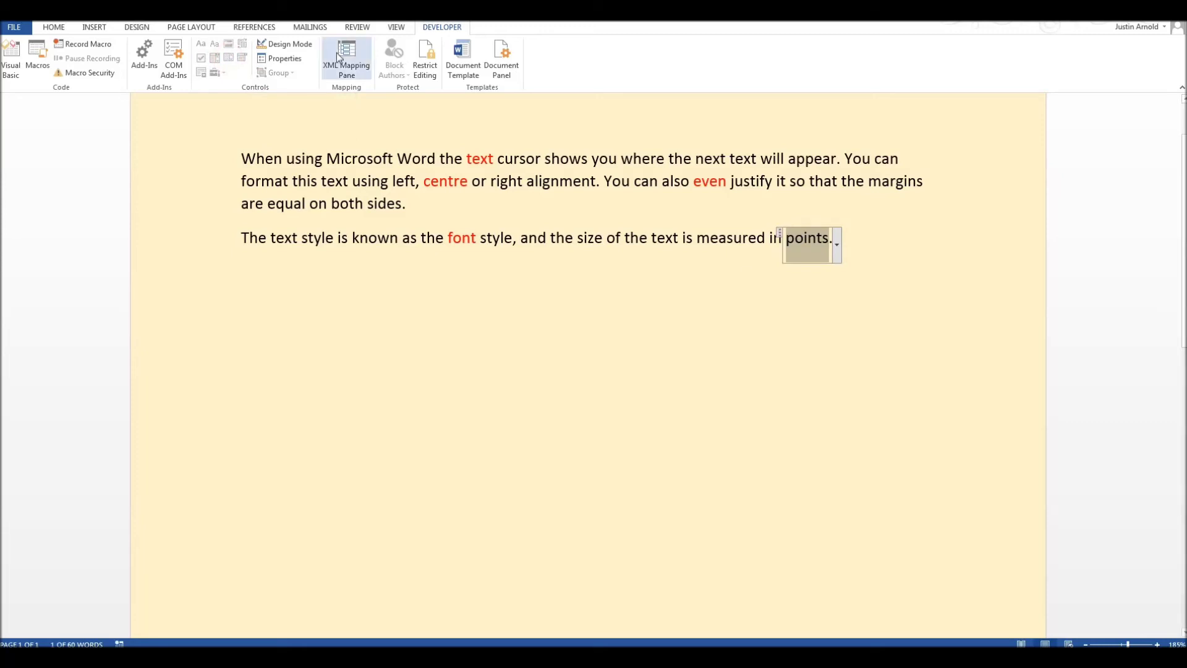
click(281, 58)
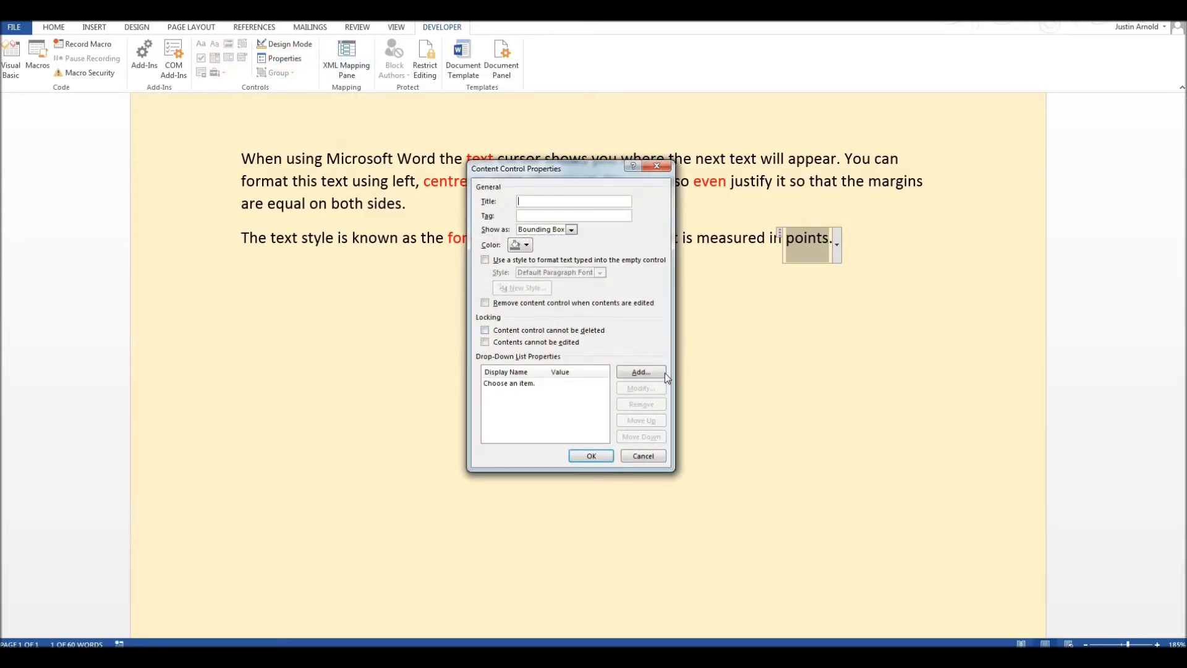
click(647, 372)
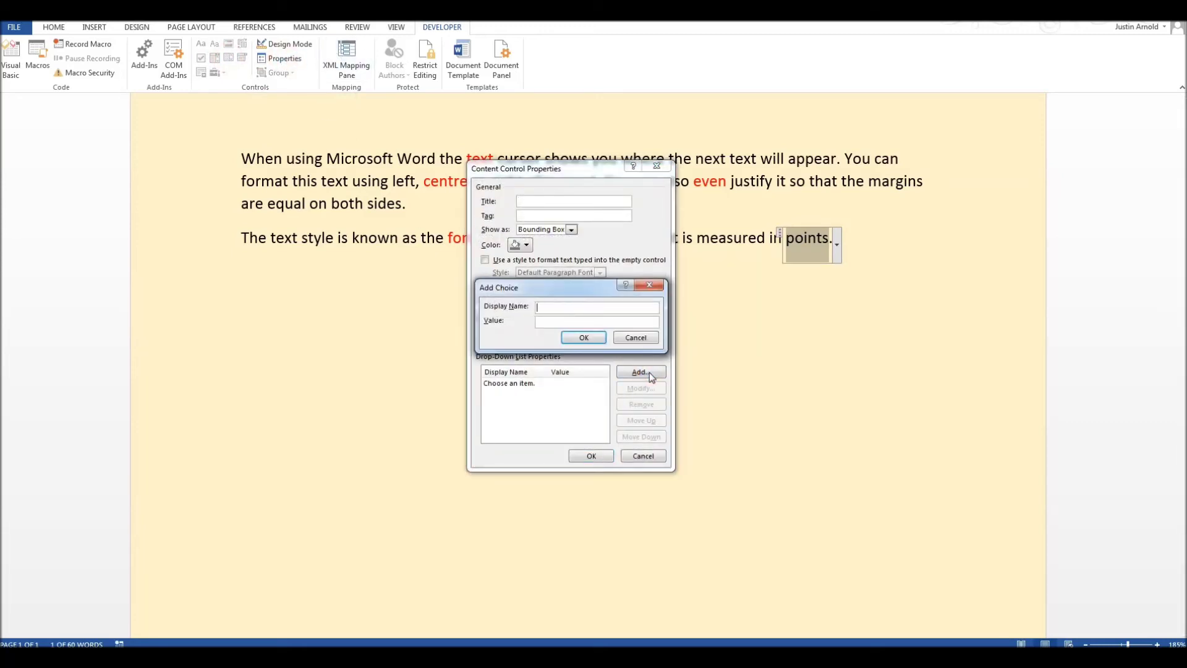
text(pixels)
key(Return)
click(649, 373)
text(points)
key(Return)
Add the choices 'cms', 'inches' and 'elephant' to the list and confirm the properties
click(649, 372)
text(cms)
key(Return)
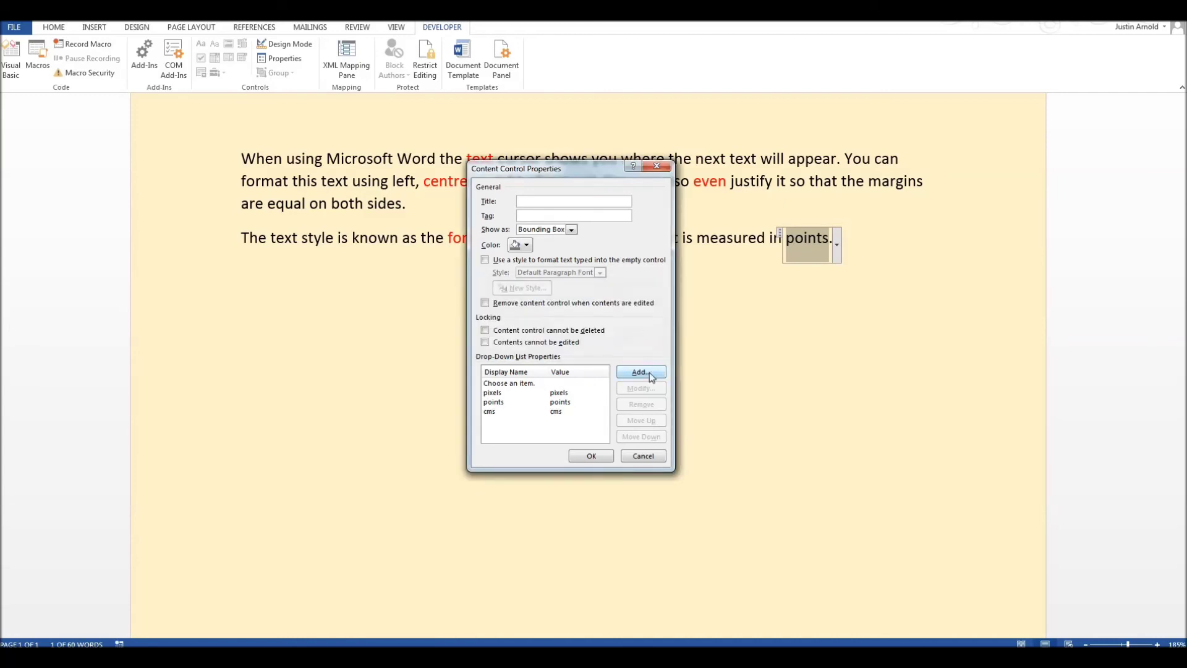
click(649, 373)
text(inches)
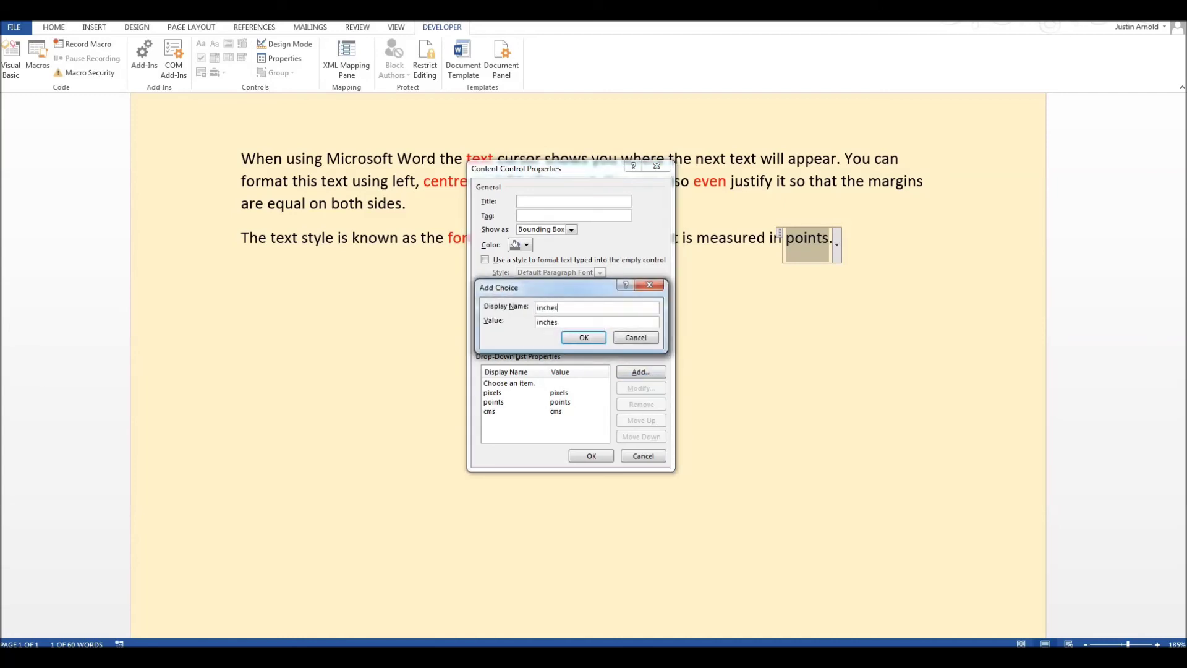
key(Return)
click(641, 372)
text(elephants)
key(Return)
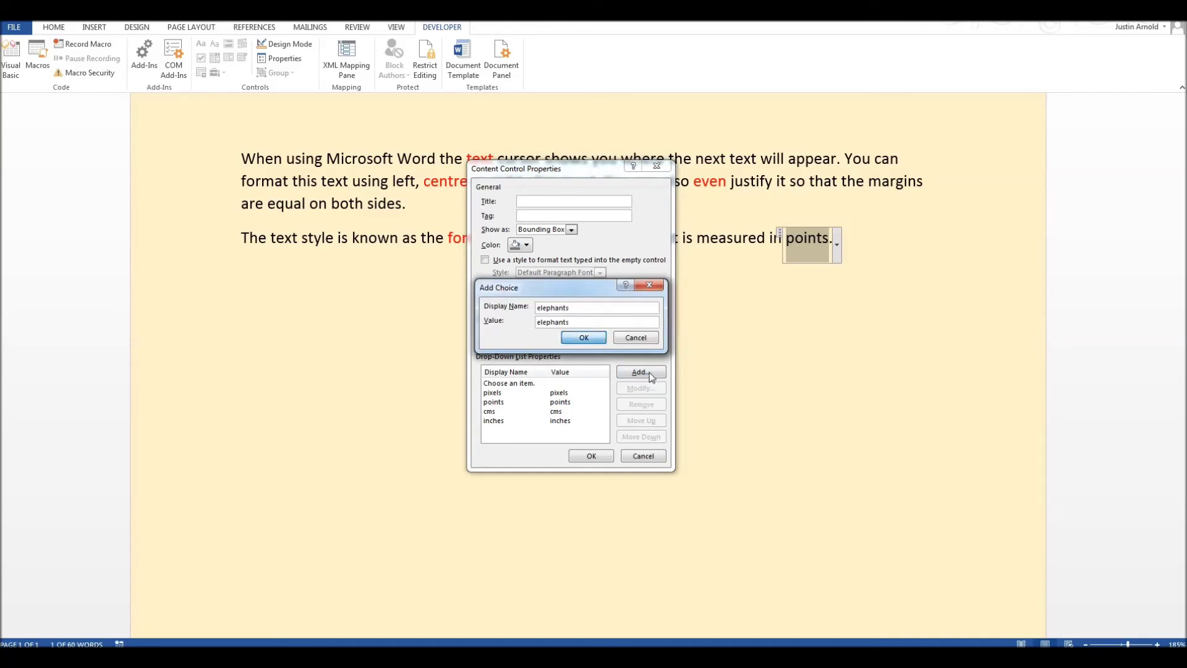
click(590, 456)
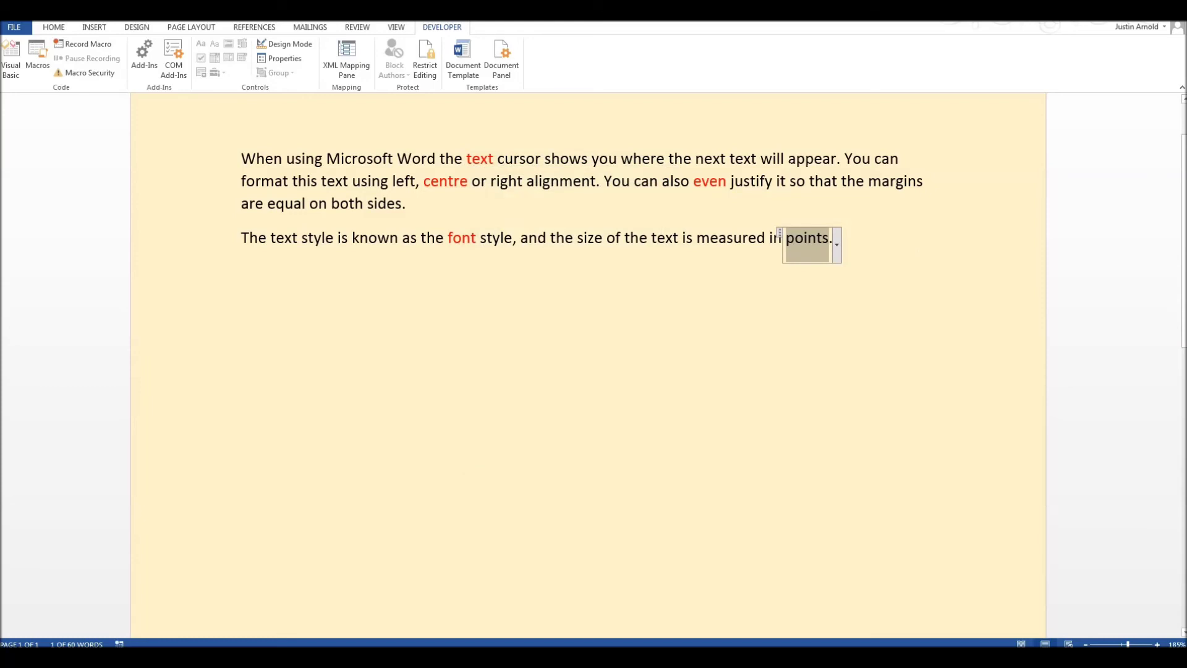
Select the points blank in Design Mode and colour it red
click(802, 246)
click(781, 230)
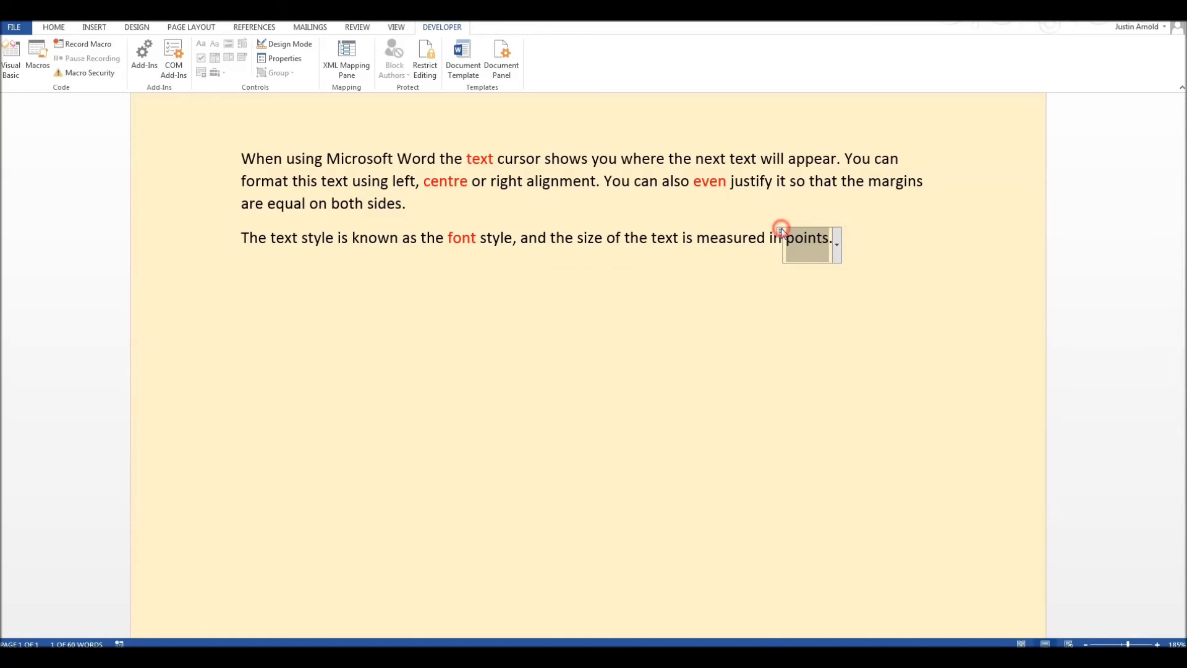
click(300, 46)
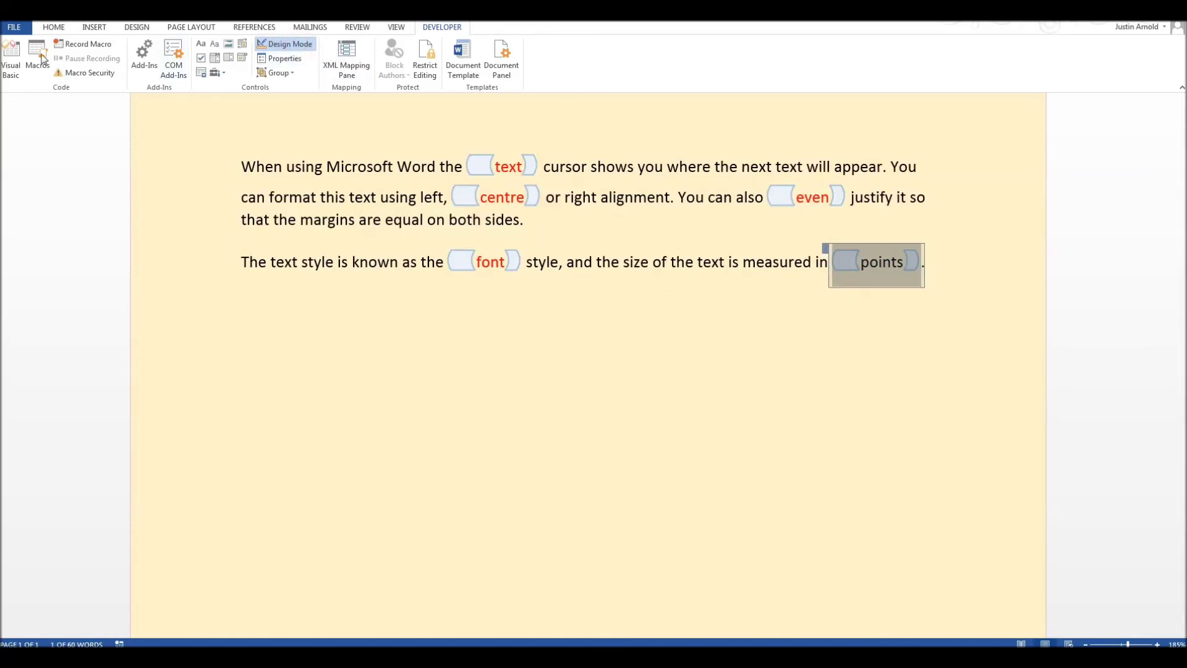
click(54, 26)
click(241, 68)
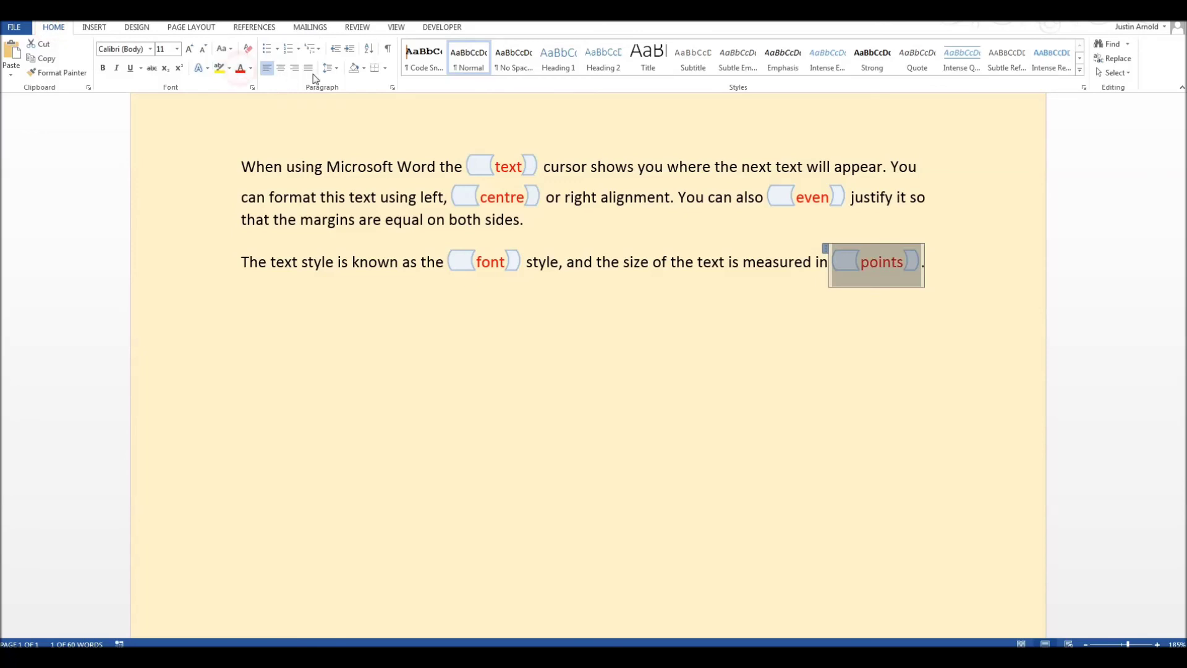
Replace 'points' in the blank with '???' and turn Design Mode off
double_click(867, 266)
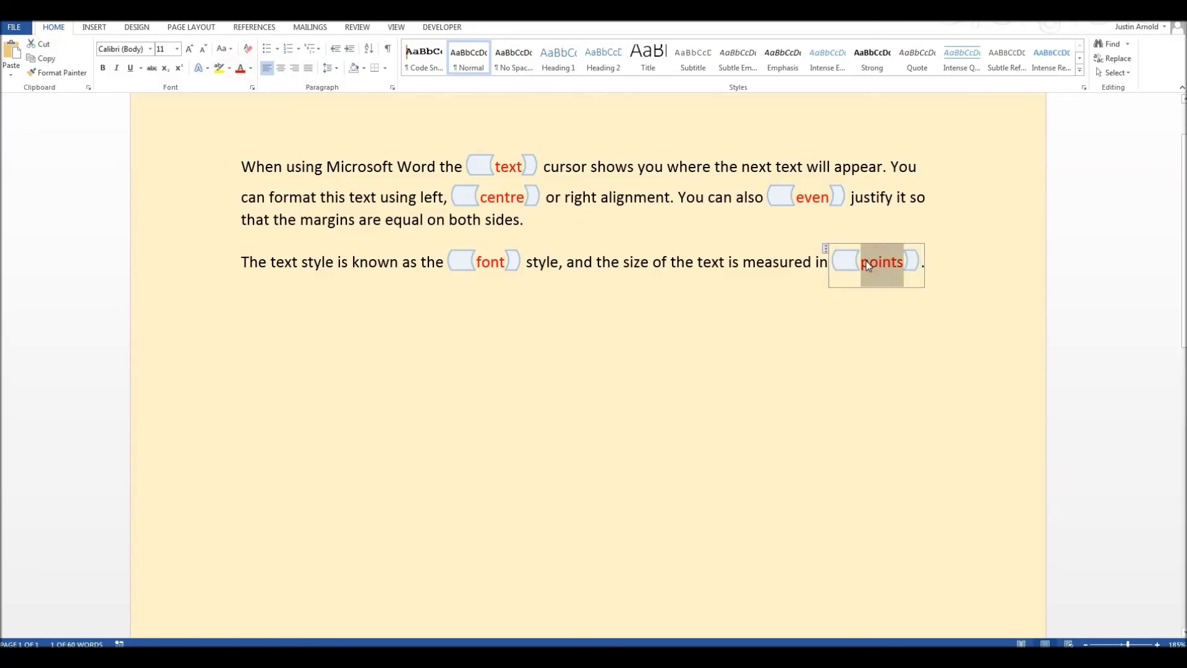
text(???)
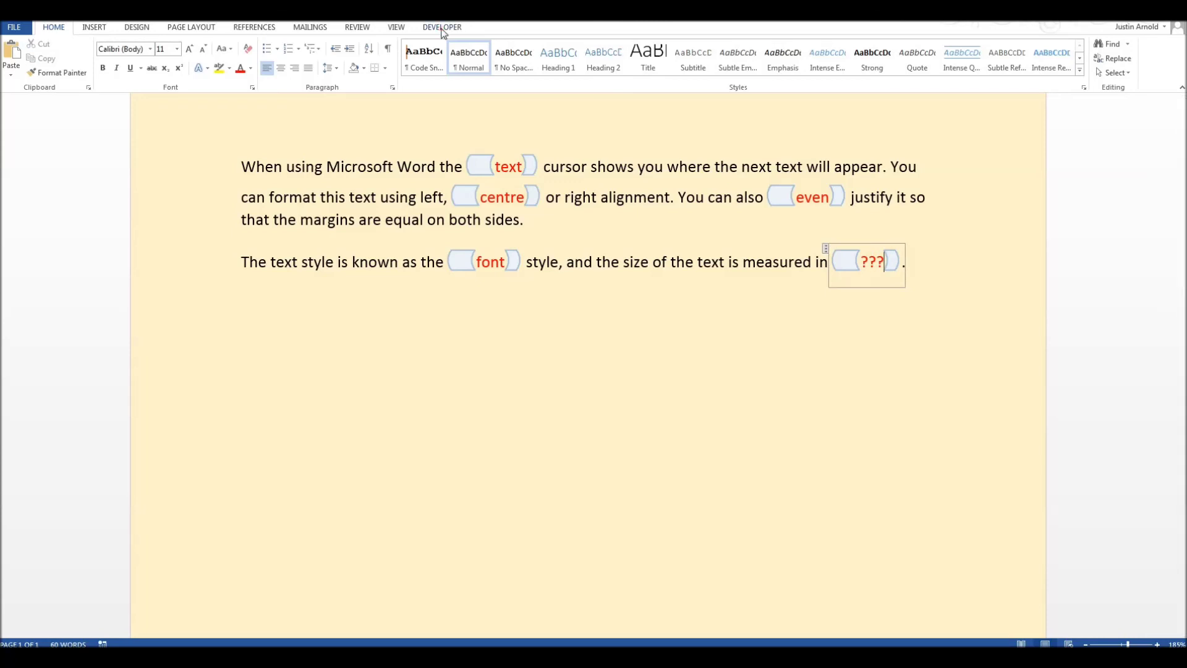
click(442, 27)
click(284, 45)
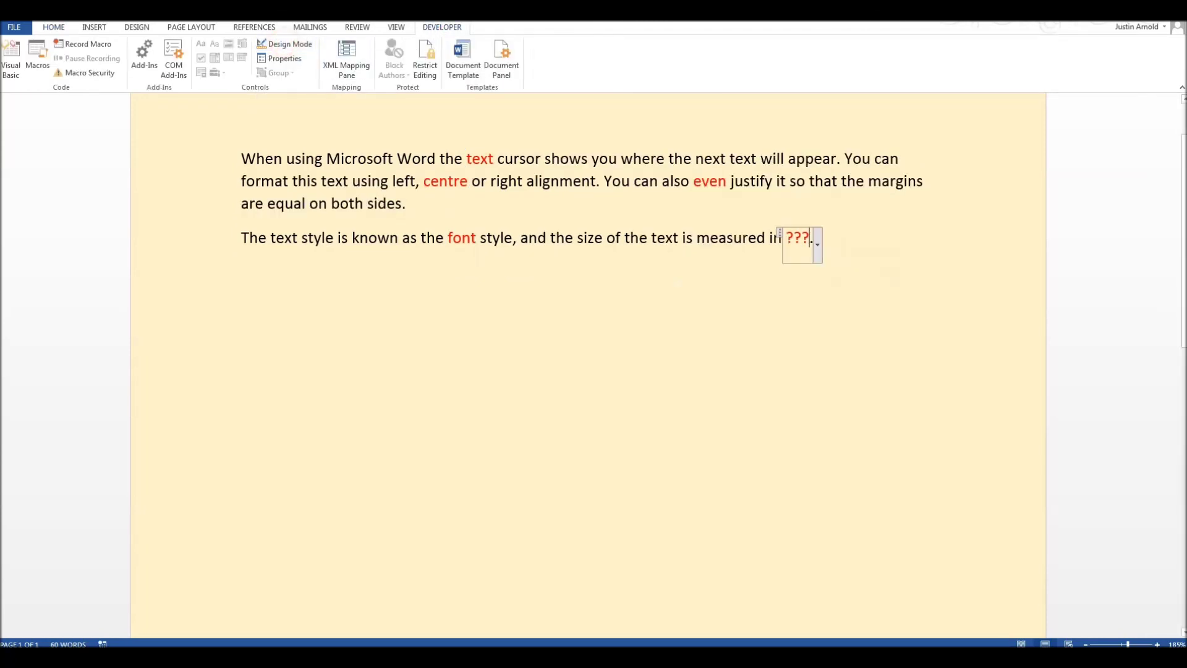
click(673, 238)
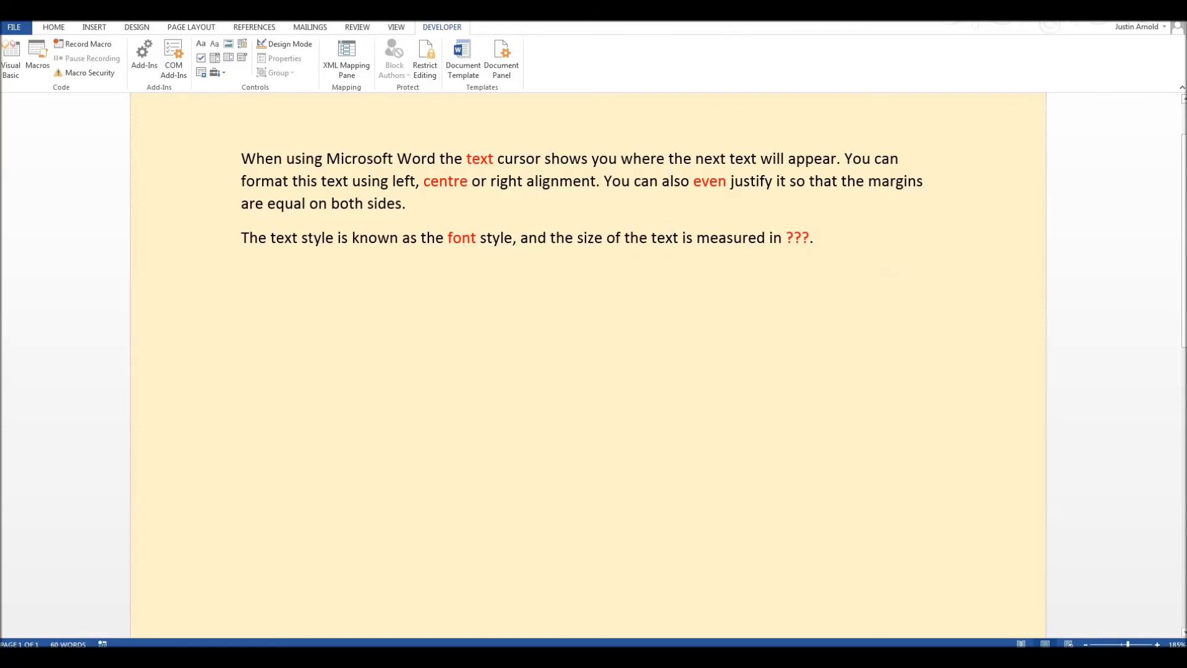
Try 'inches' and 'elephants' in the units blank, then settle on 'points'
click(804, 239)
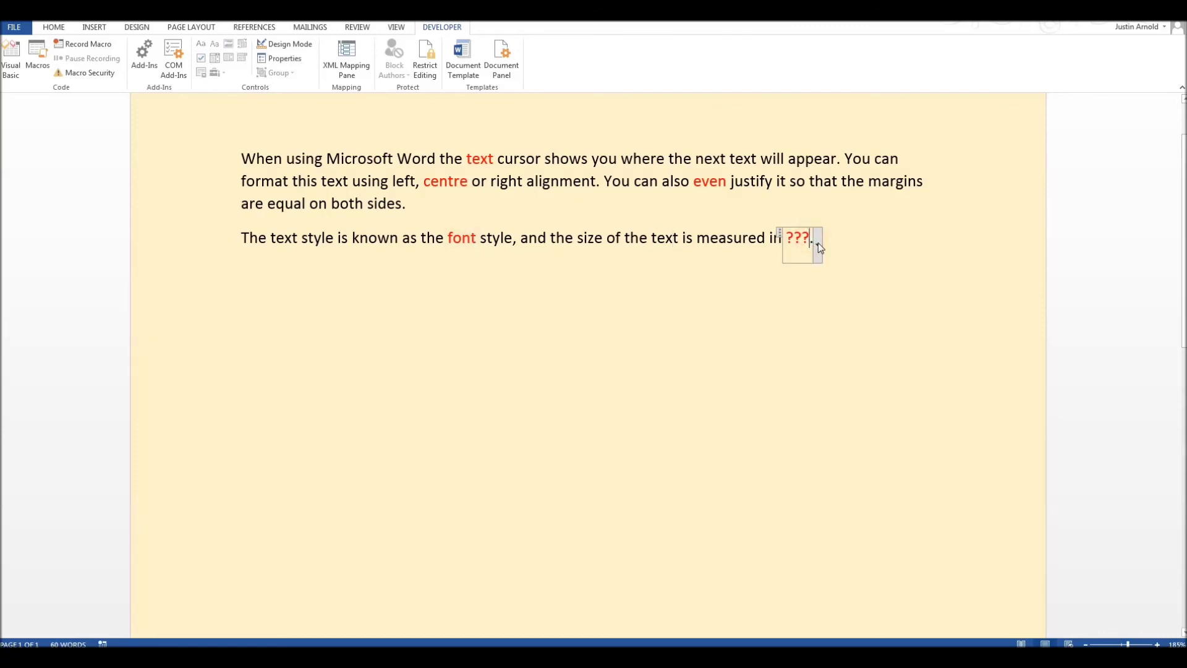
click(818, 242)
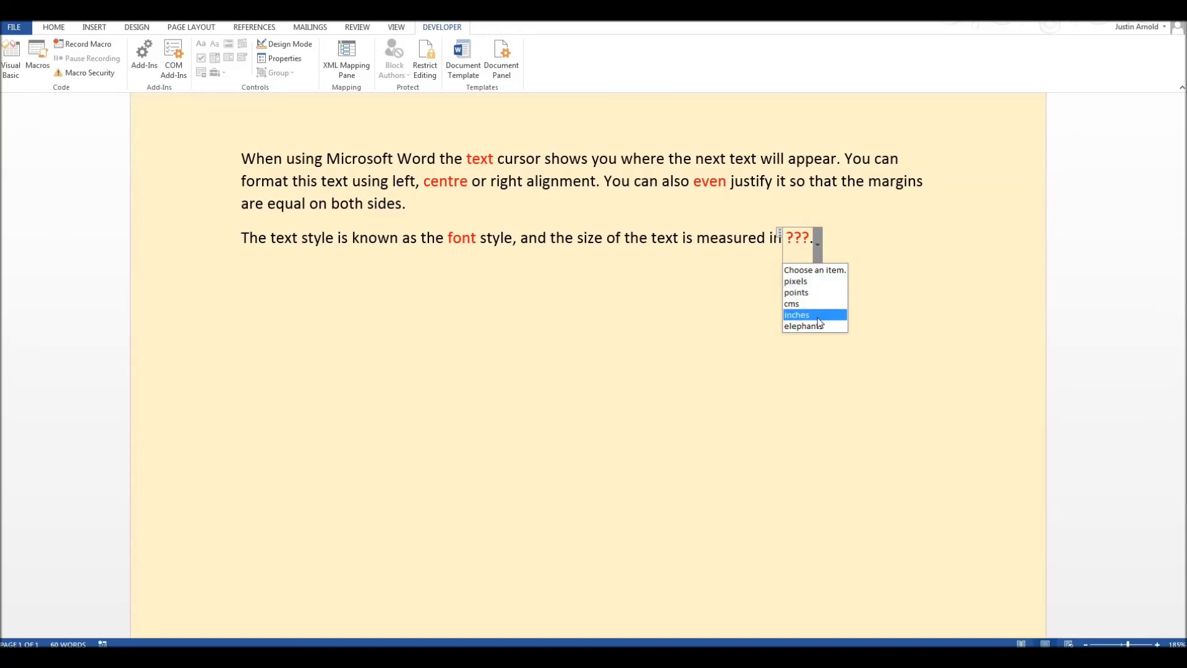
click(815, 315)
click(807, 240)
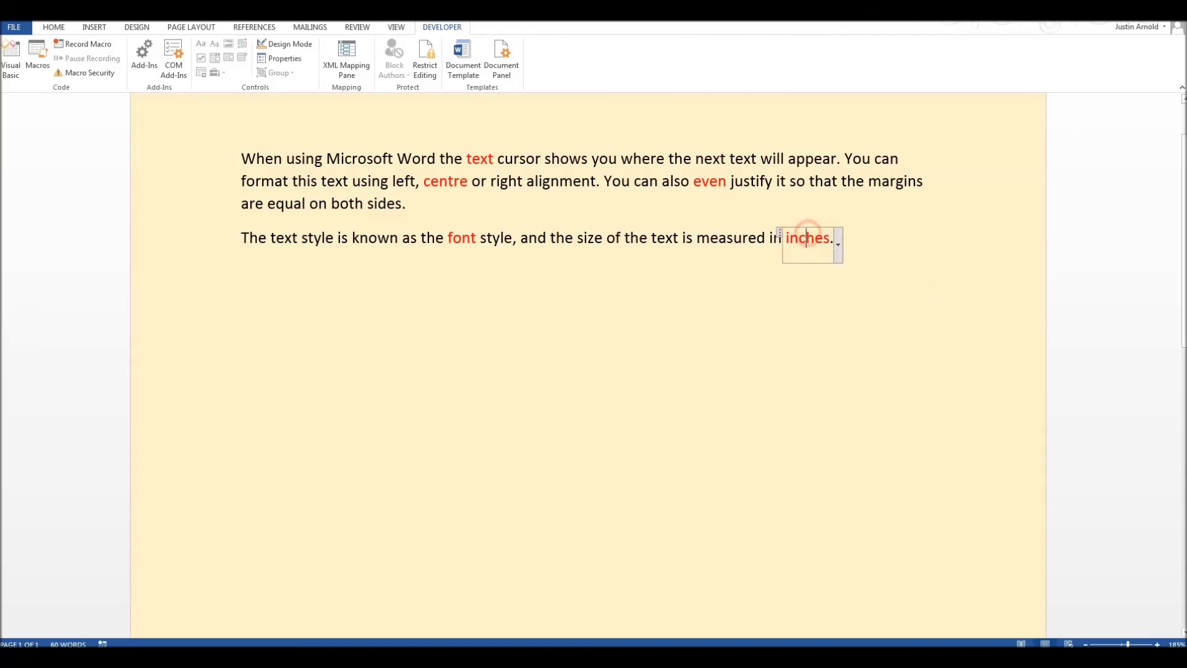
click(835, 243)
click(810, 322)
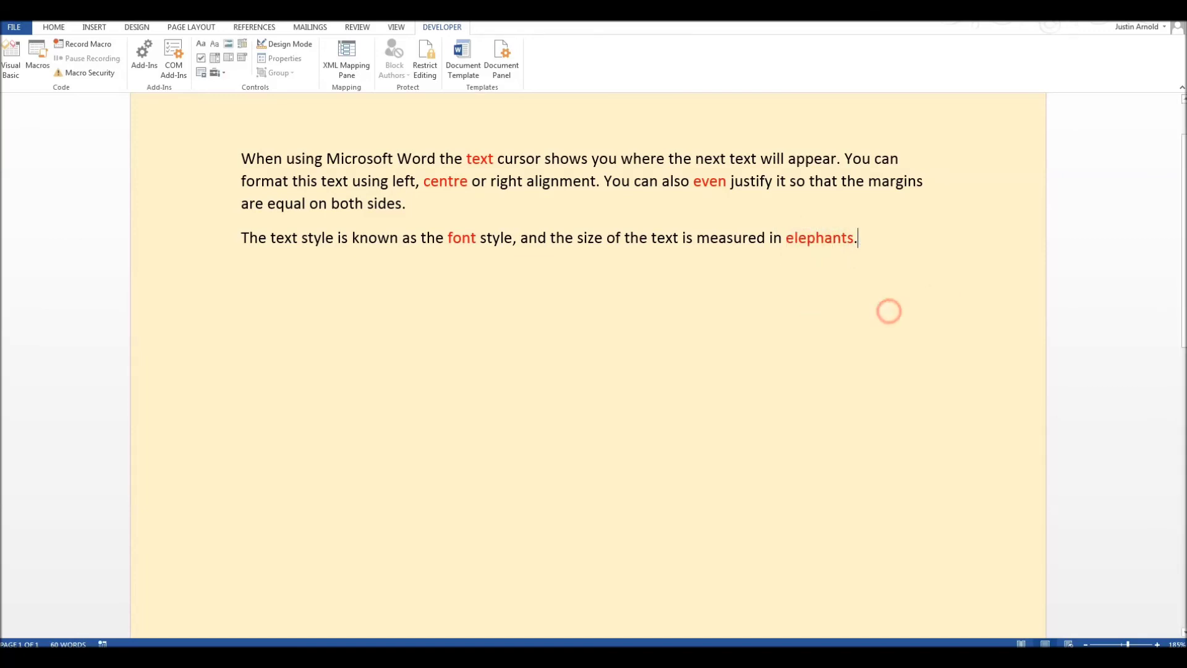
click(841, 238)
click(861, 241)
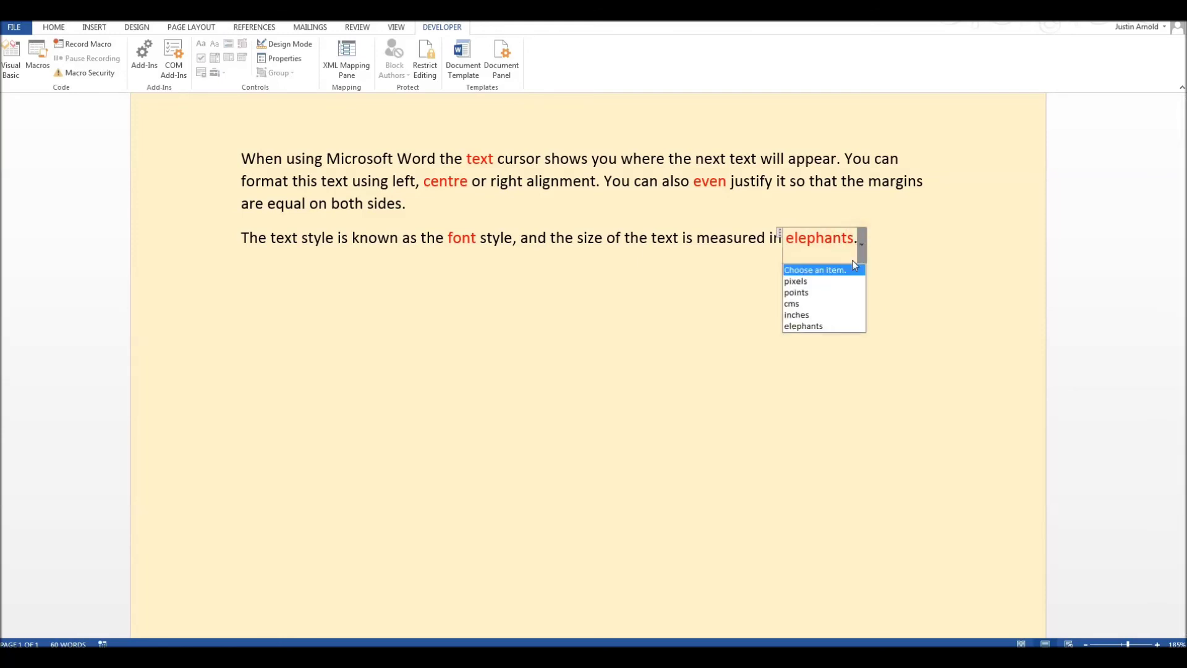
click(820, 290)
click(941, 255)
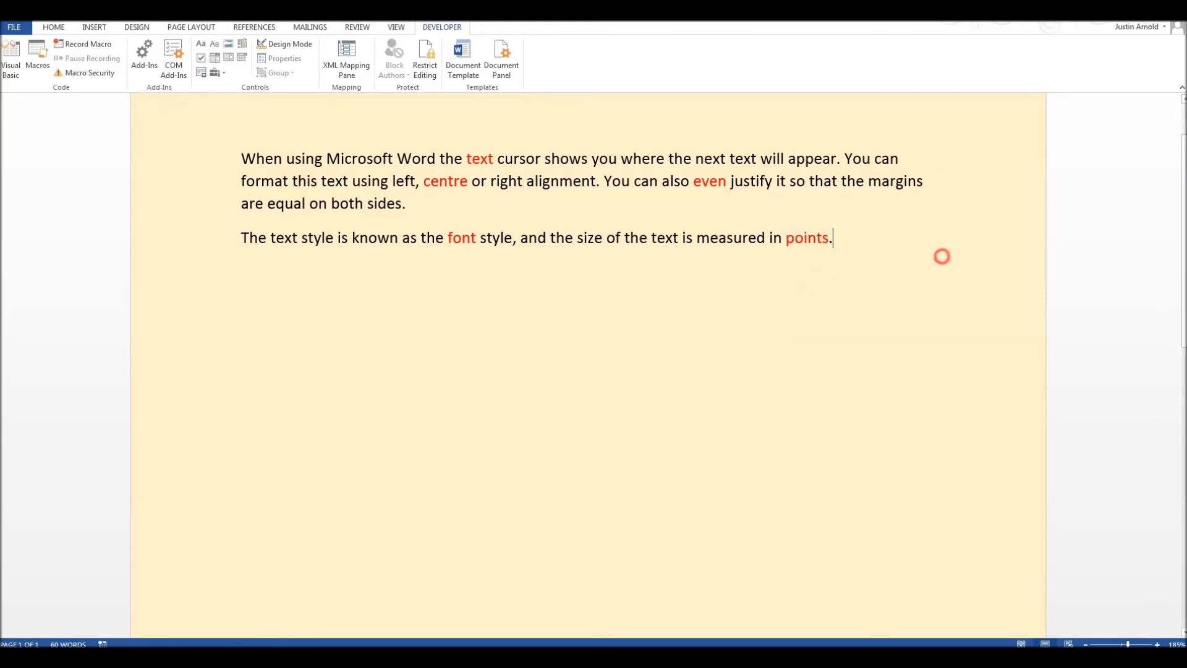